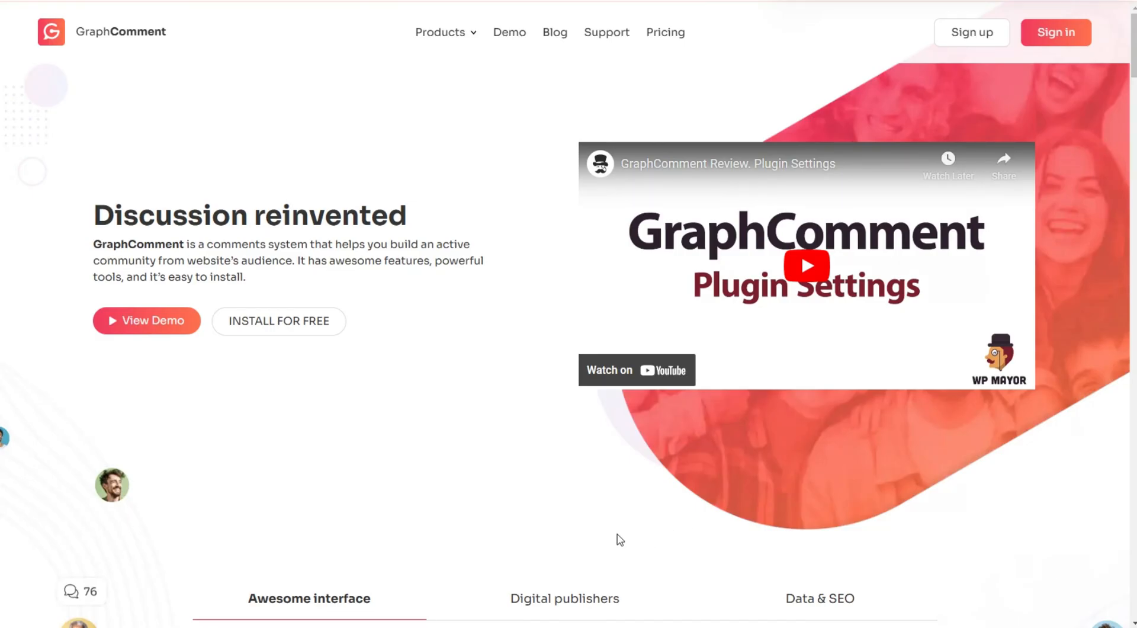
# Look through the GraphComment home page from the introduction down to the features overview
pyautogui.scroll(-1, 626, 437)
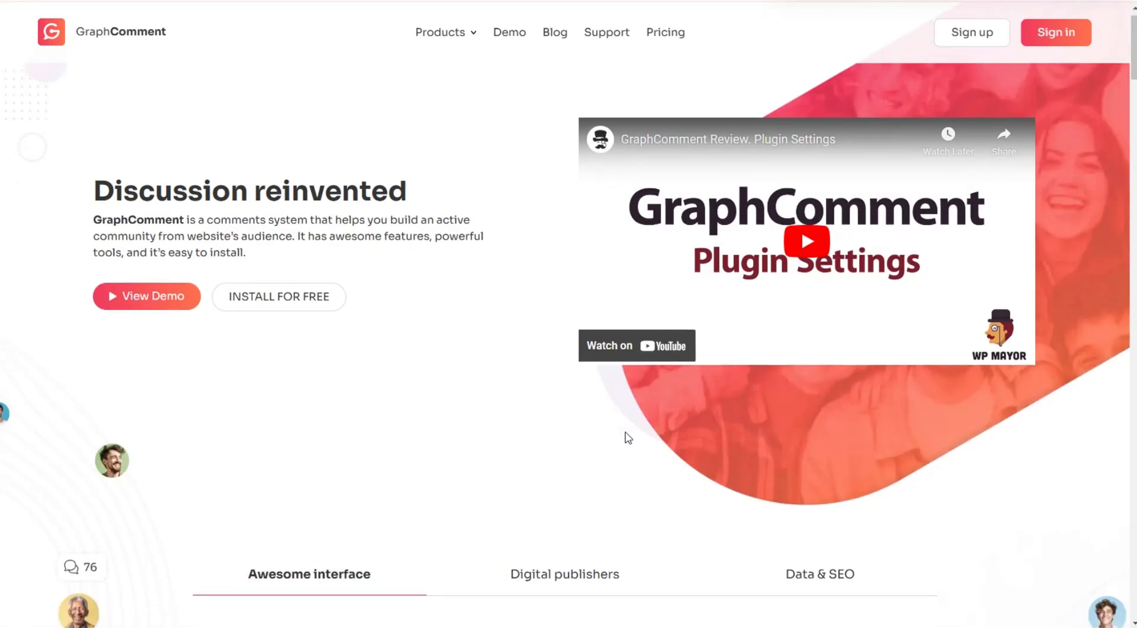
pyautogui.scroll(-1, 629, 437)
pyautogui.scroll(1, 628, 438)
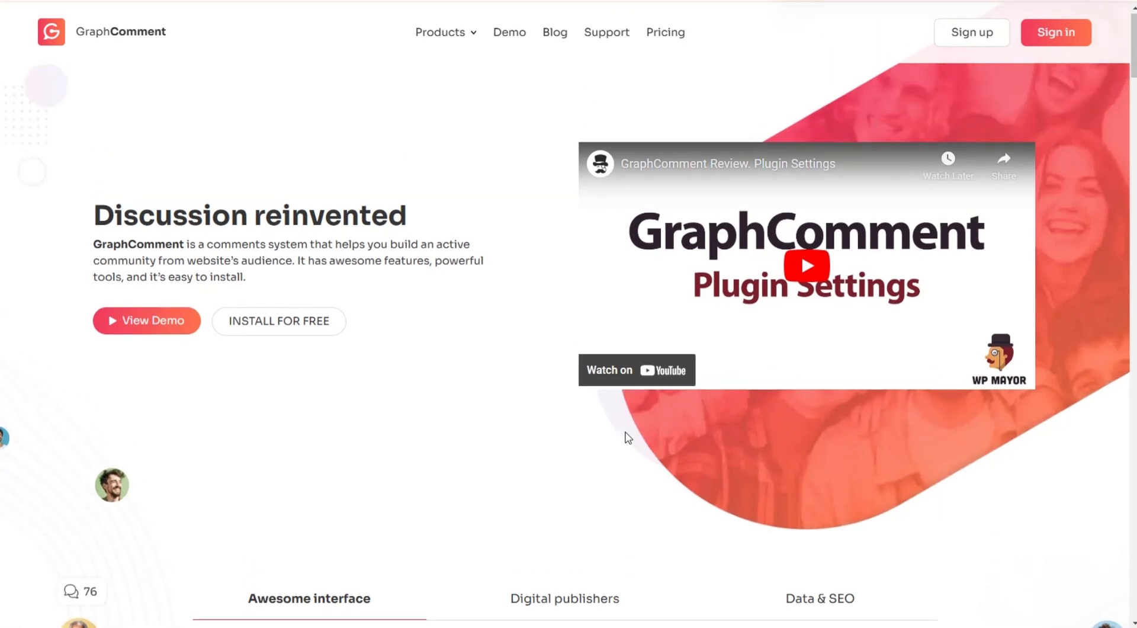
pyautogui.scroll(-3, 629, 437)
pyautogui.scroll(2, 604, 447)
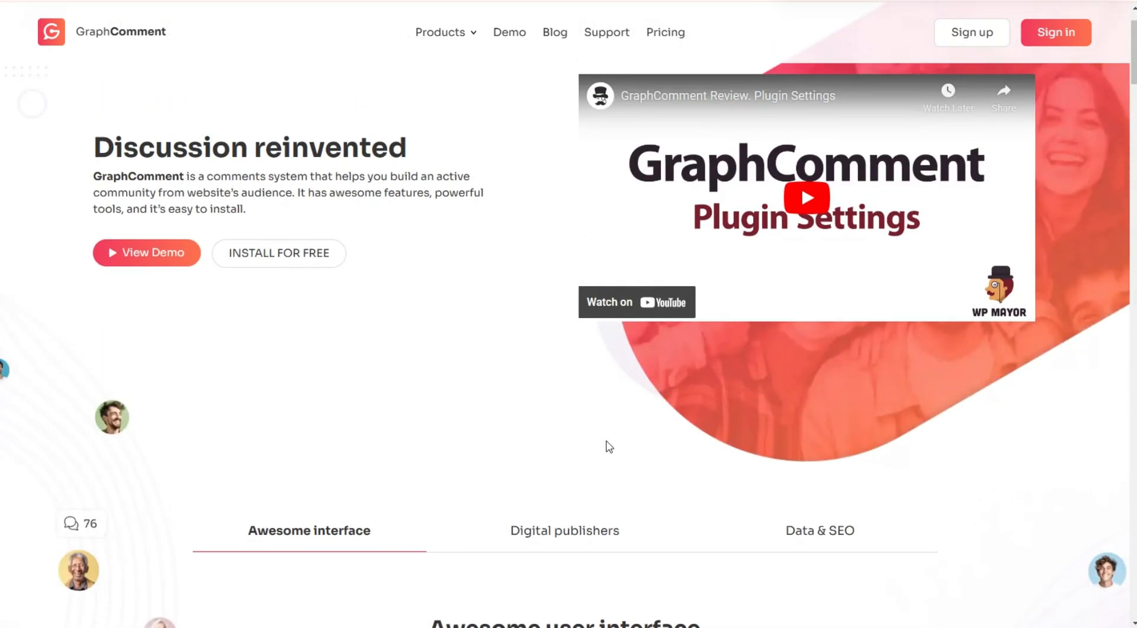
pyautogui.scroll(1, 609, 446)
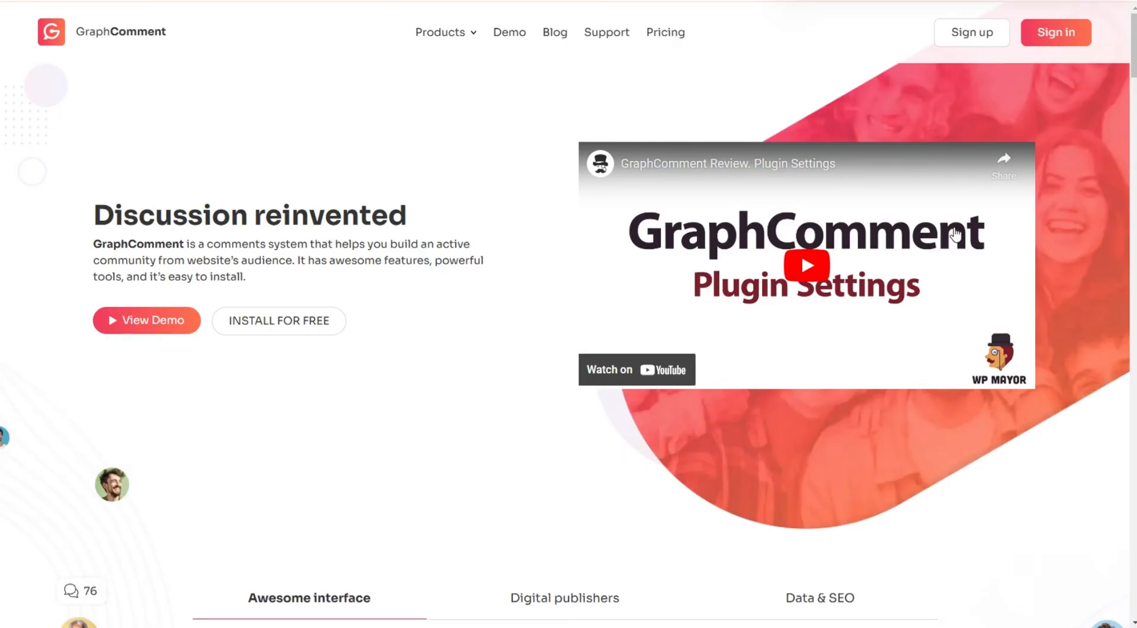
pyautogui.scroll(-7, 955, 234)
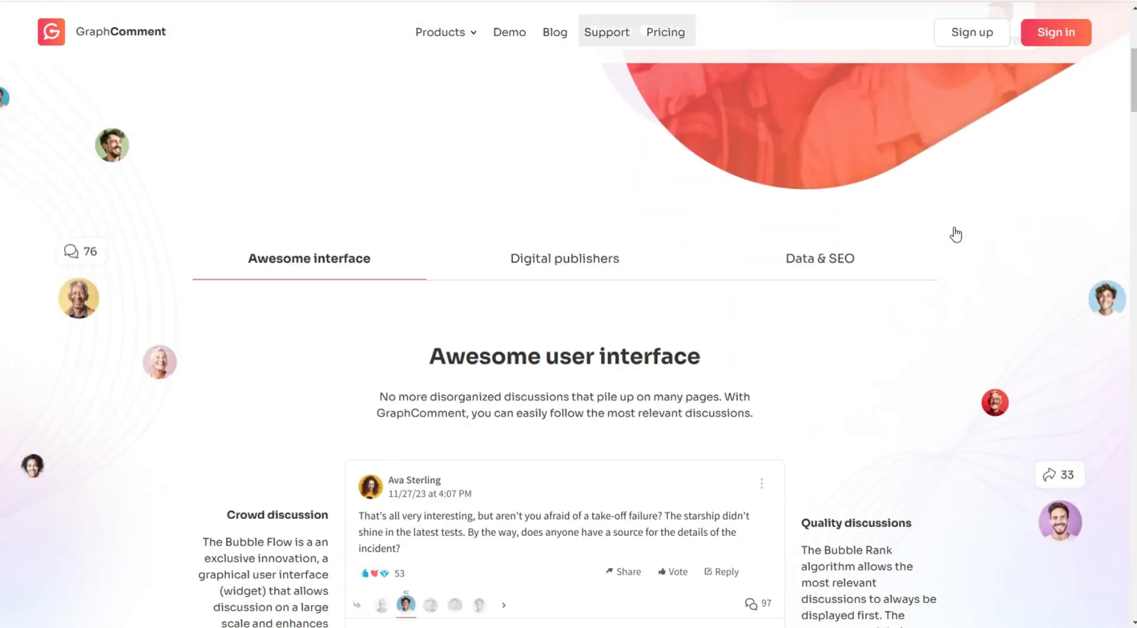
pyautogui.scroll(-9, 955, 234)
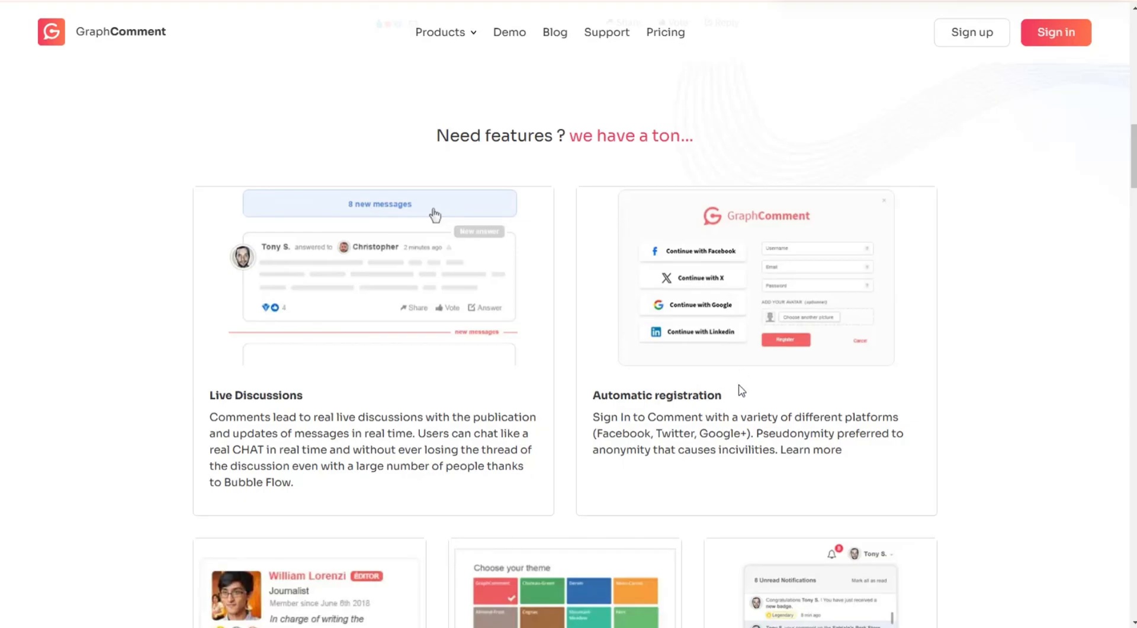
pyautogui.scroll(-1, 740, 390)
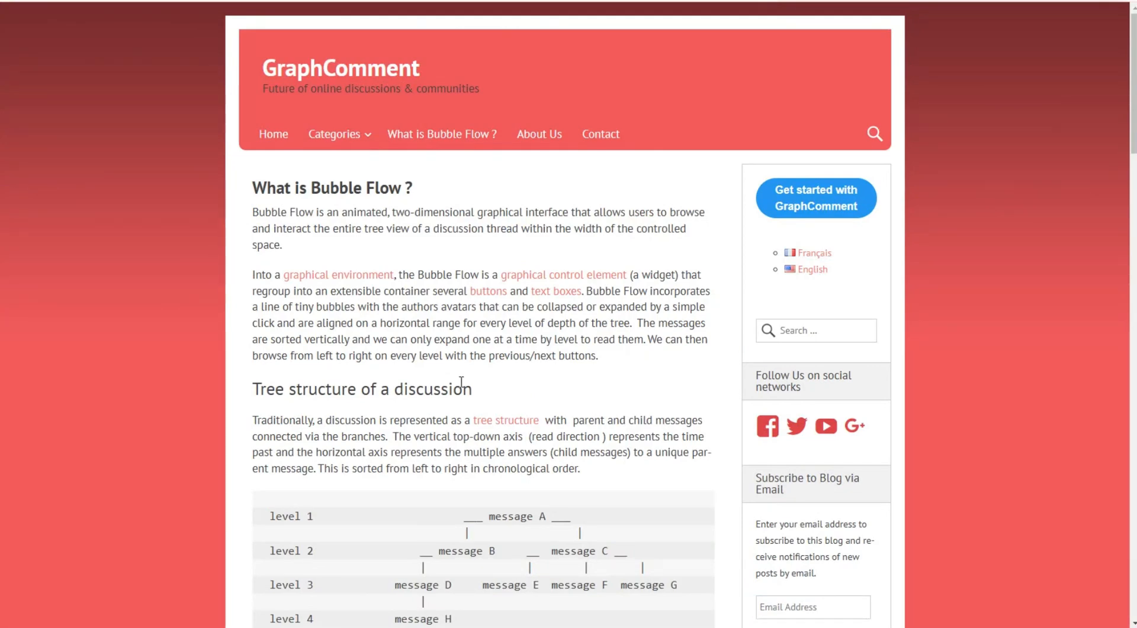
# Read the "What is Bubble Flow ?" article, including its tree, flat, threaded and Bubble Flow discussion examples
pyautogui.scroll(-5, 655, 294)
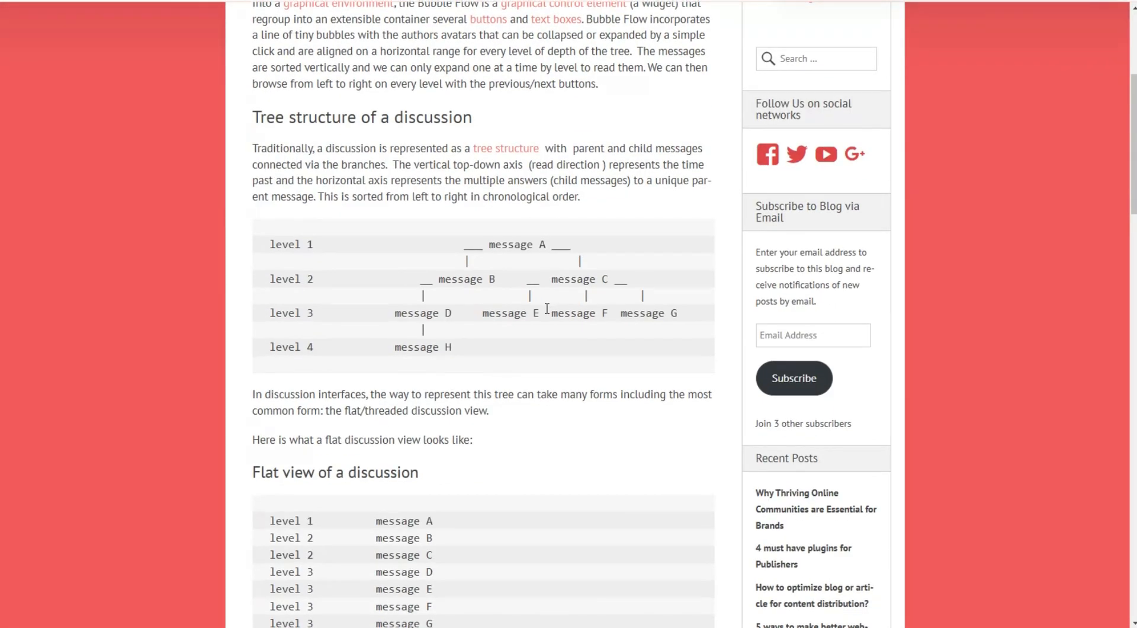
pyautogui.scroll(-8, 547, 308)
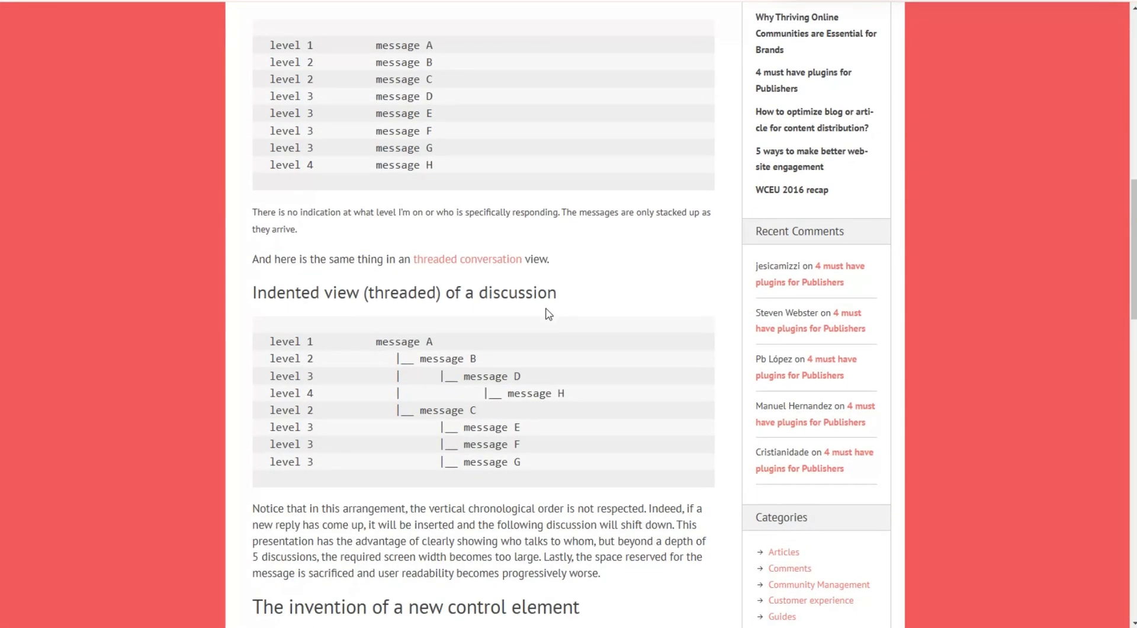
pyautogui.scroll(-6, 549, 314)
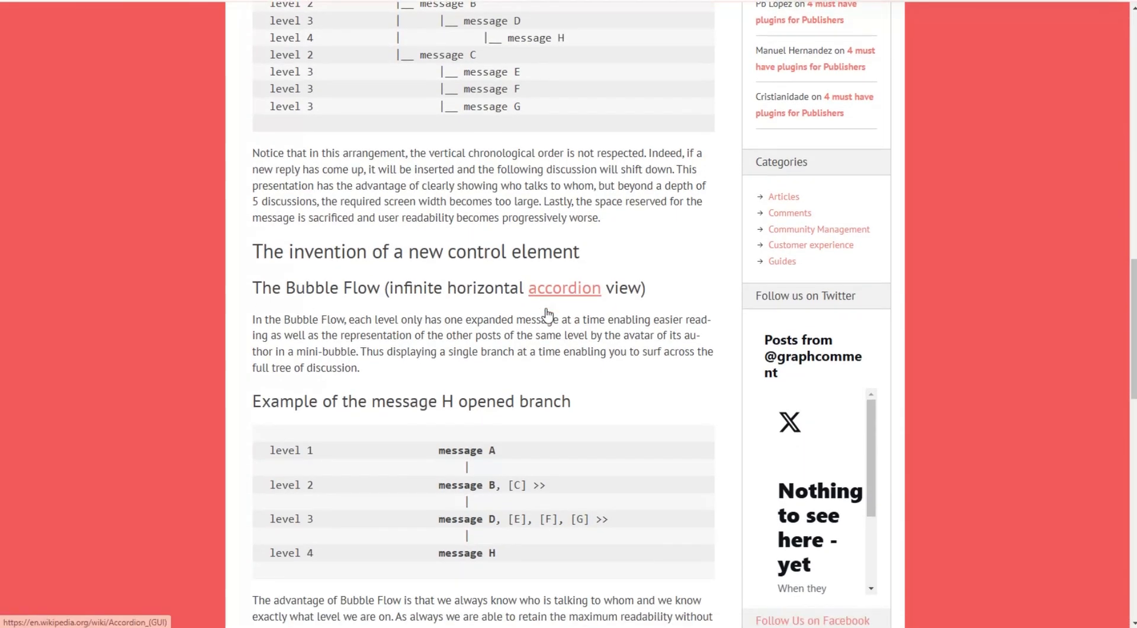
pyautogui.scroll(-10, 548, 314)
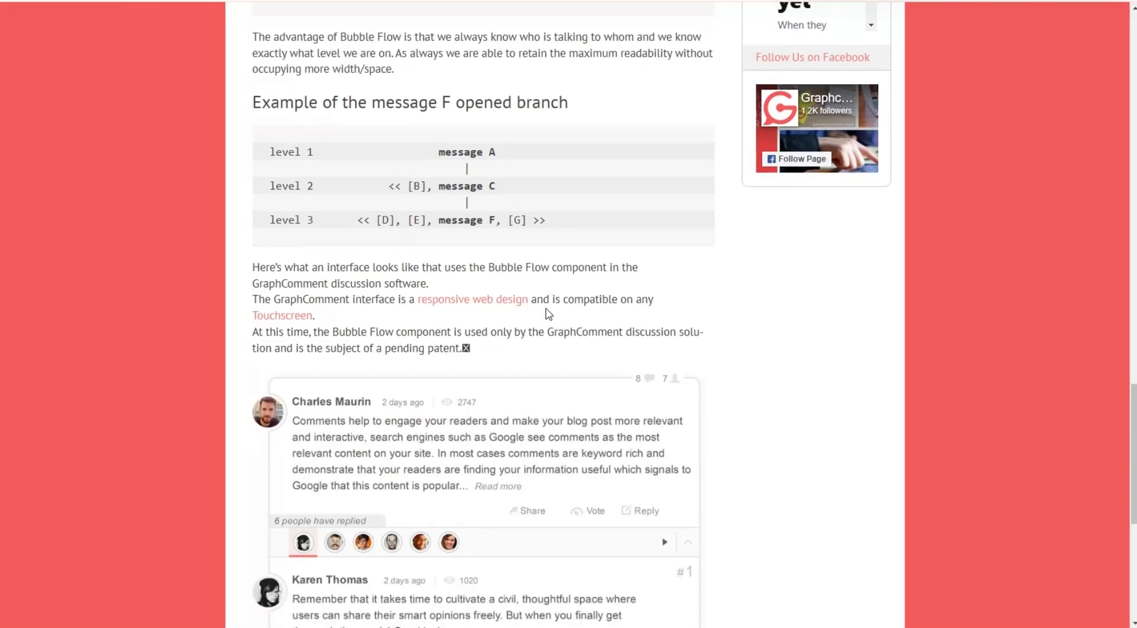
pyautogui.scroll(-5, 547, 314)
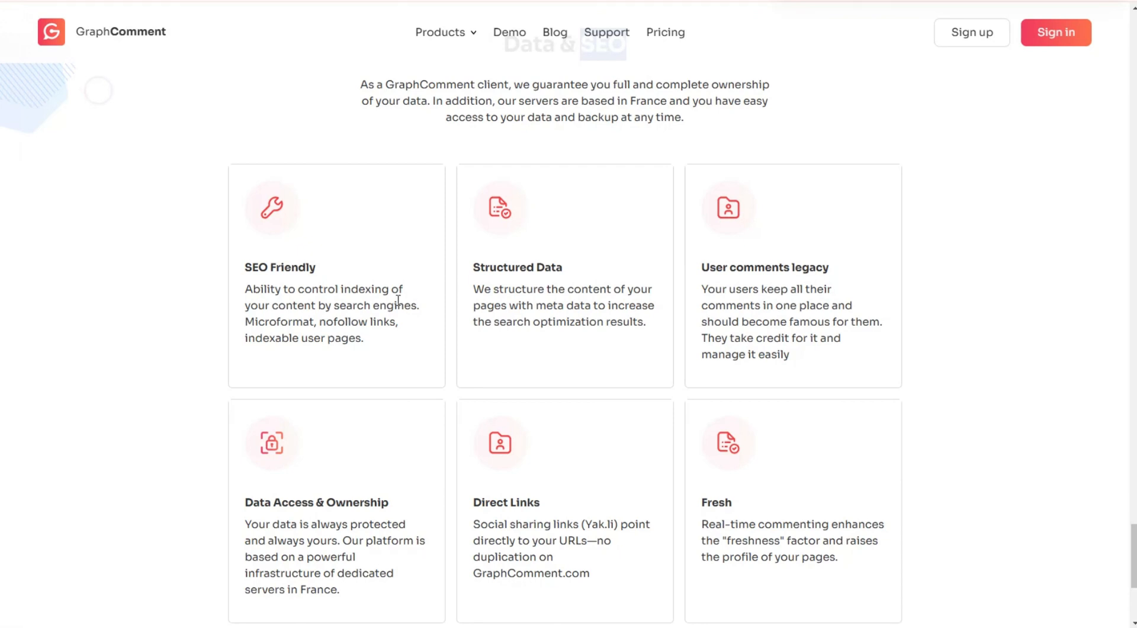
# Review the home page's Data & SEO section and the feature cards above it
pyautogui.scroll(-5, 304, 359)
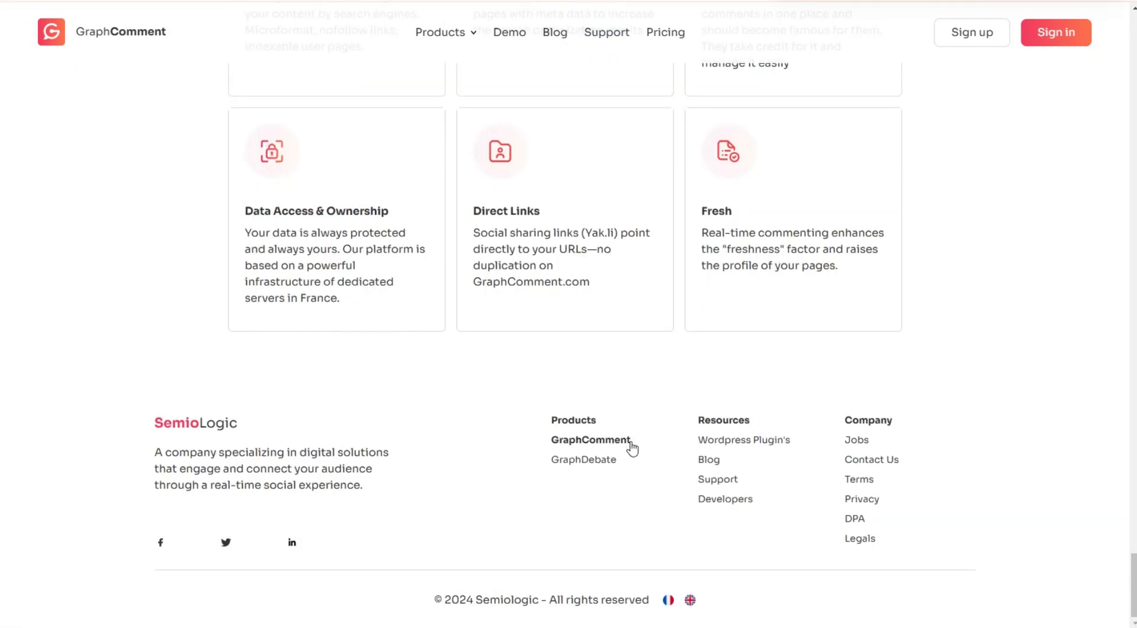
pyautogui.scroll(9, 632, 447)
pyautogui.scroll(7, 615, 437)
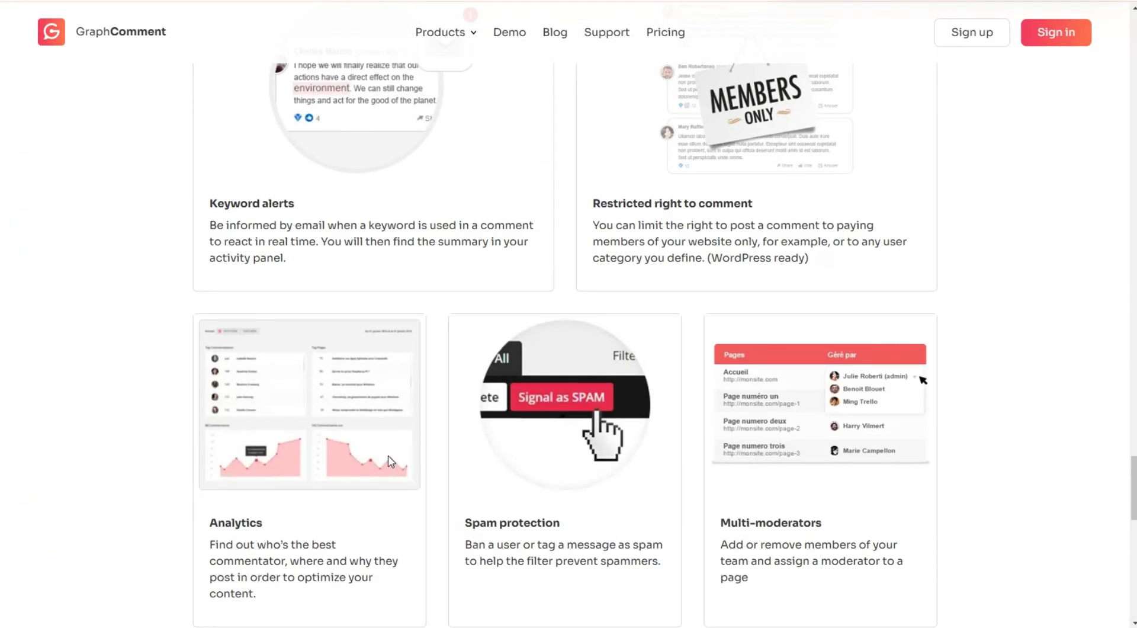
# Open the GraphComment demo and examine the comment threads below the article
pyautogui.click(509, 38)
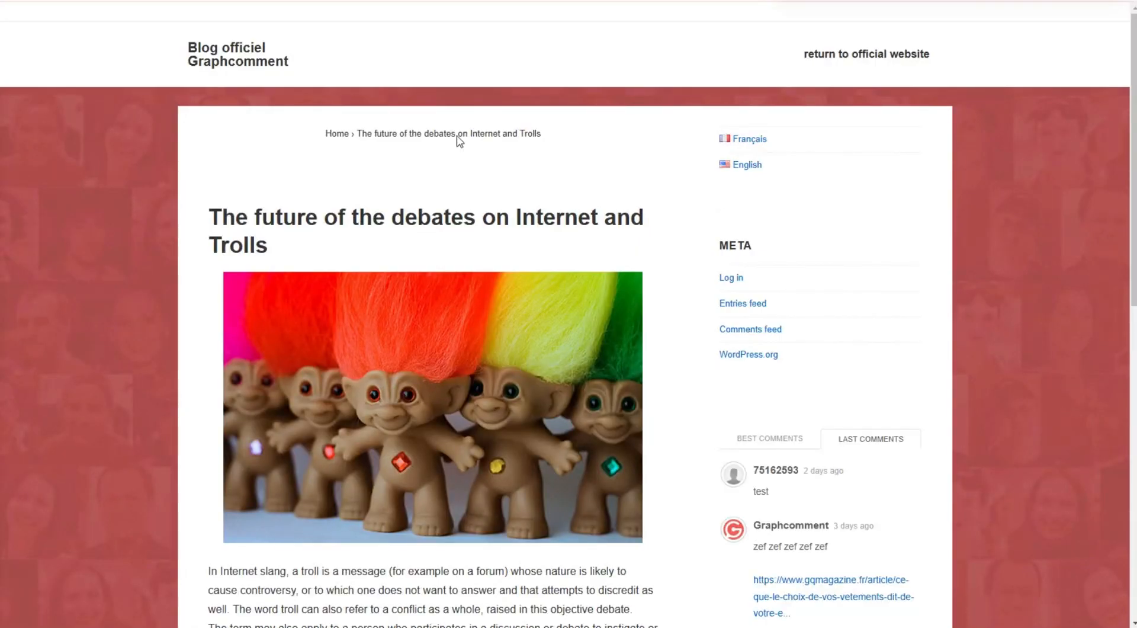
pyautogui.scroll(-15, 438, 237)
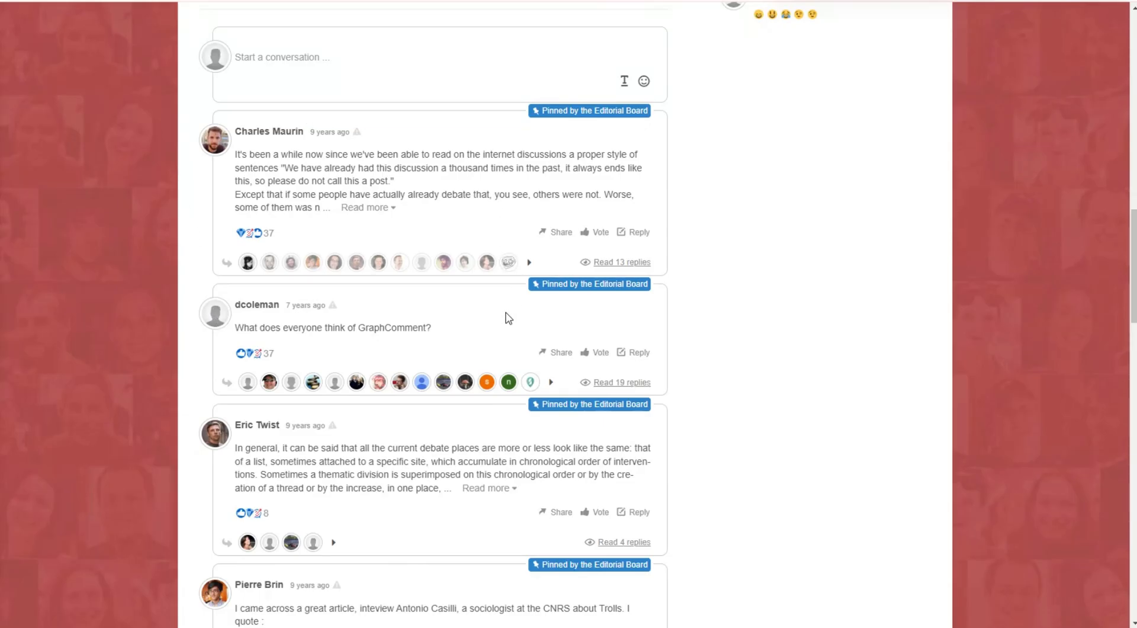
pyautogui.scroll(-15, 507, 318)
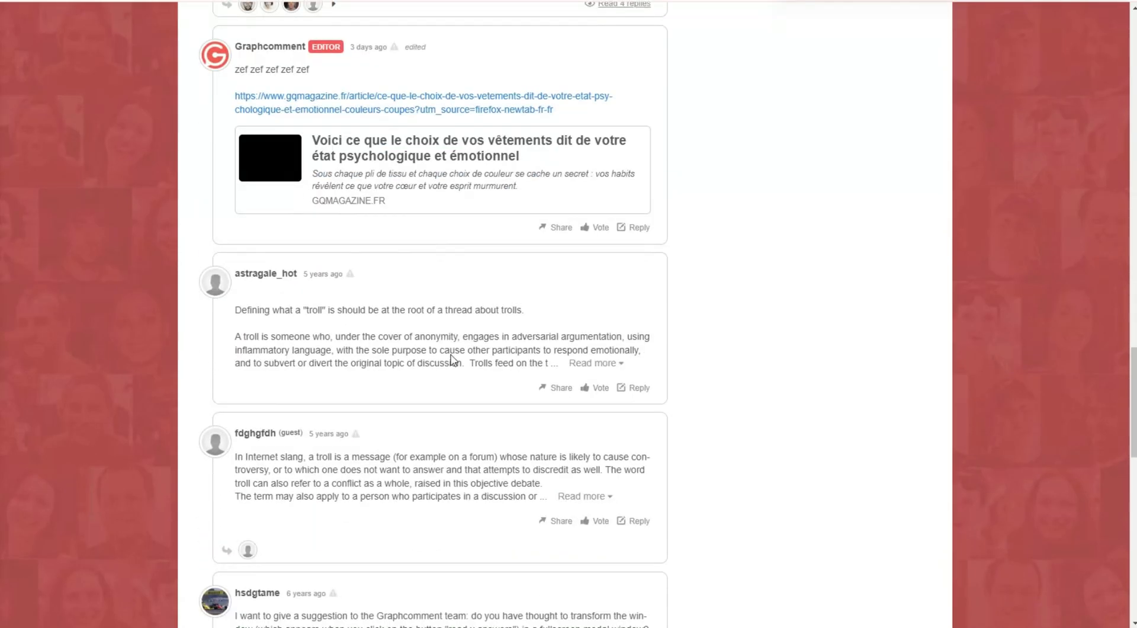
pyautogui.scroll(-4, 450, 355)
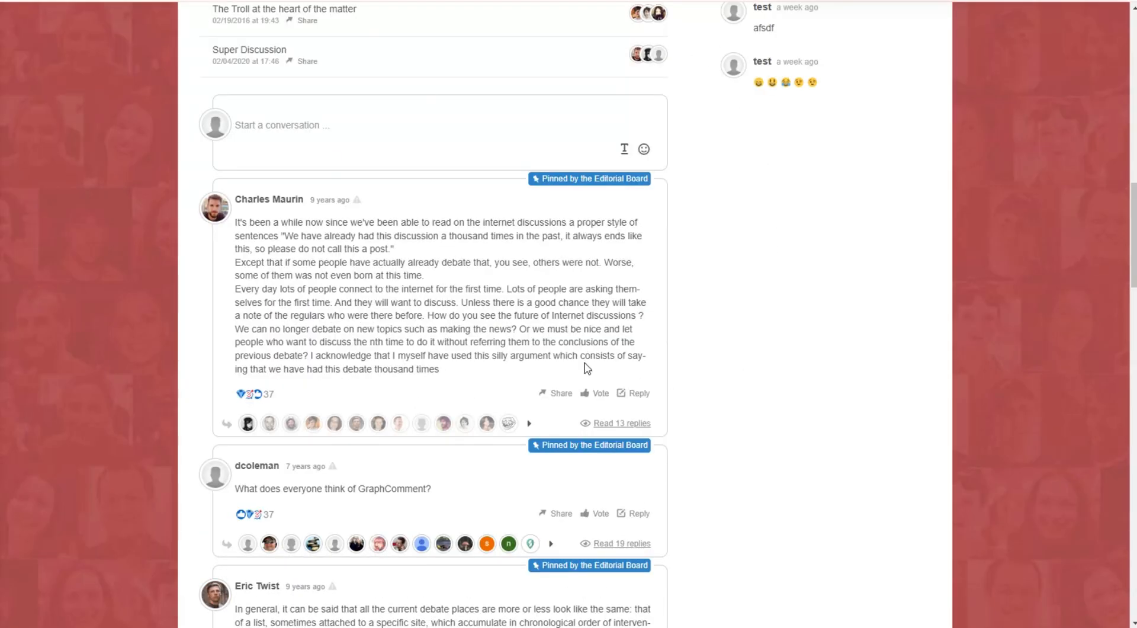
# Check the text formatting option for a new conversation and the sharing options of the first pinned comment
pyautogui.click(625, 150)
pyautogui.scroll(-1, 556, 343)
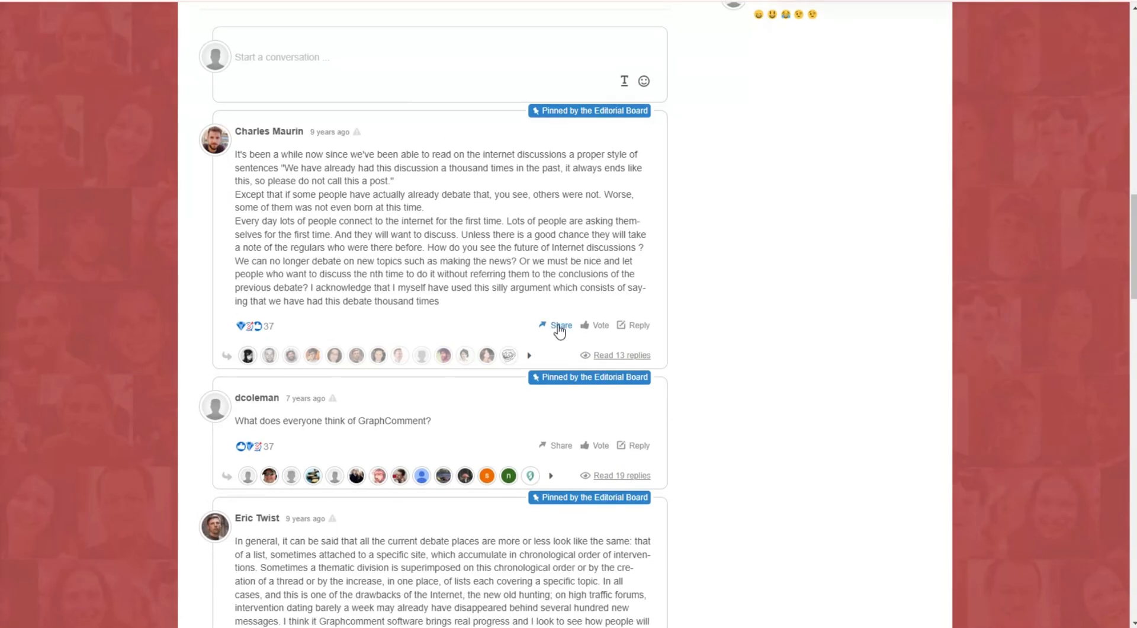
pyautogui.click(559, 328)
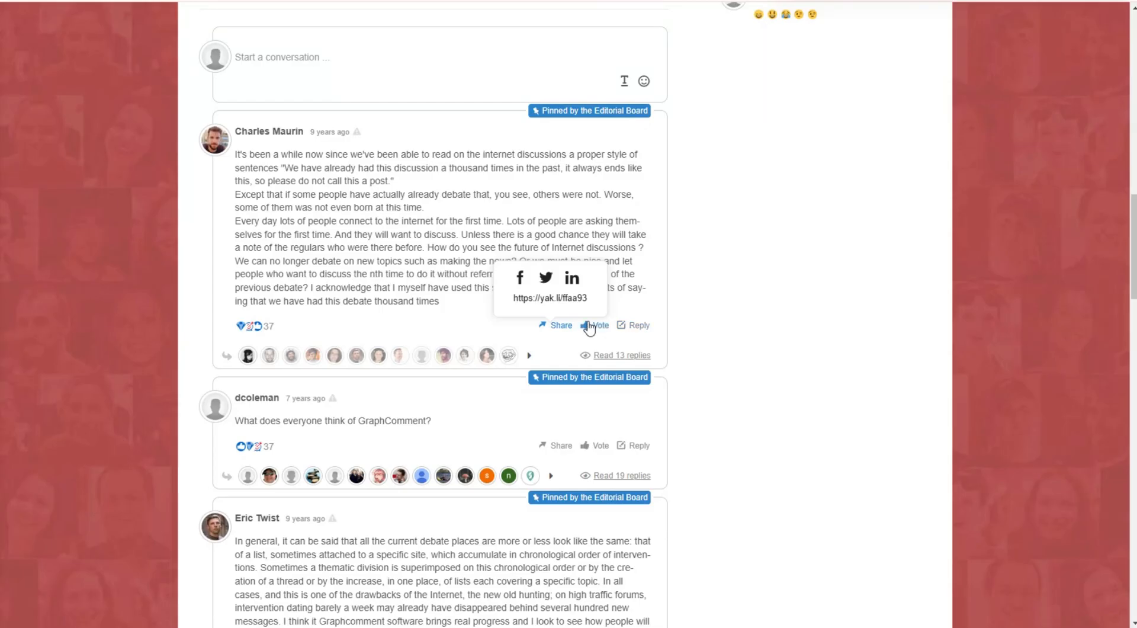
pyautogui.click(621, 303)
# View the vote options of the first pinned comment, and open and close its reply box
pyautogui.click(592, 326)
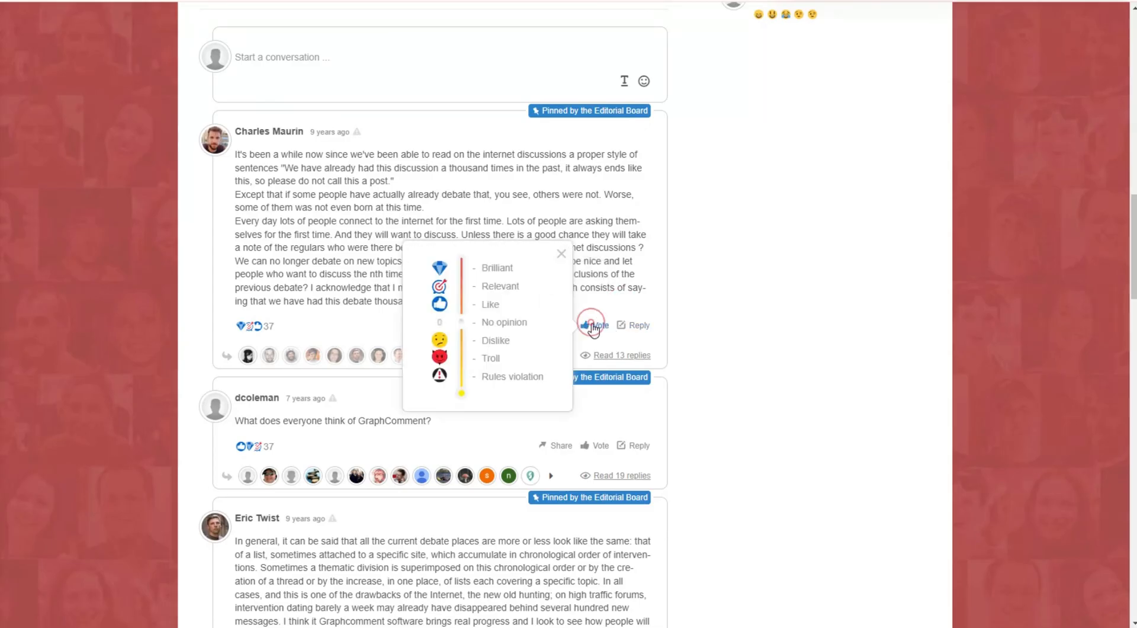
pyautogui.click(630, 207)
pyautogui.click(561, 254)
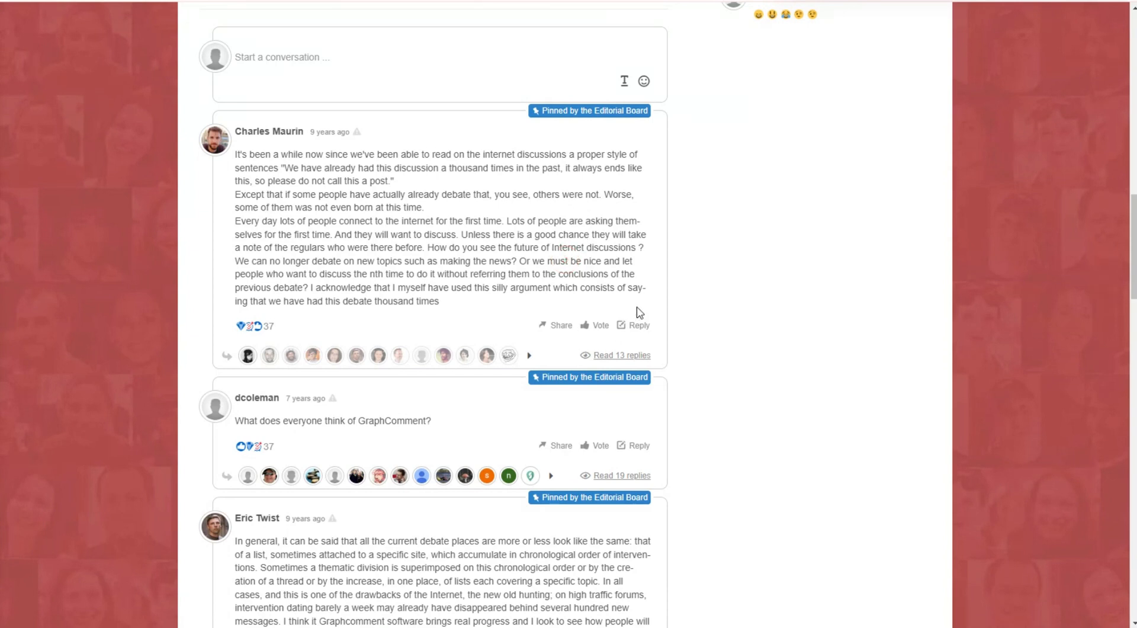
pyautogui.click(631, 325)
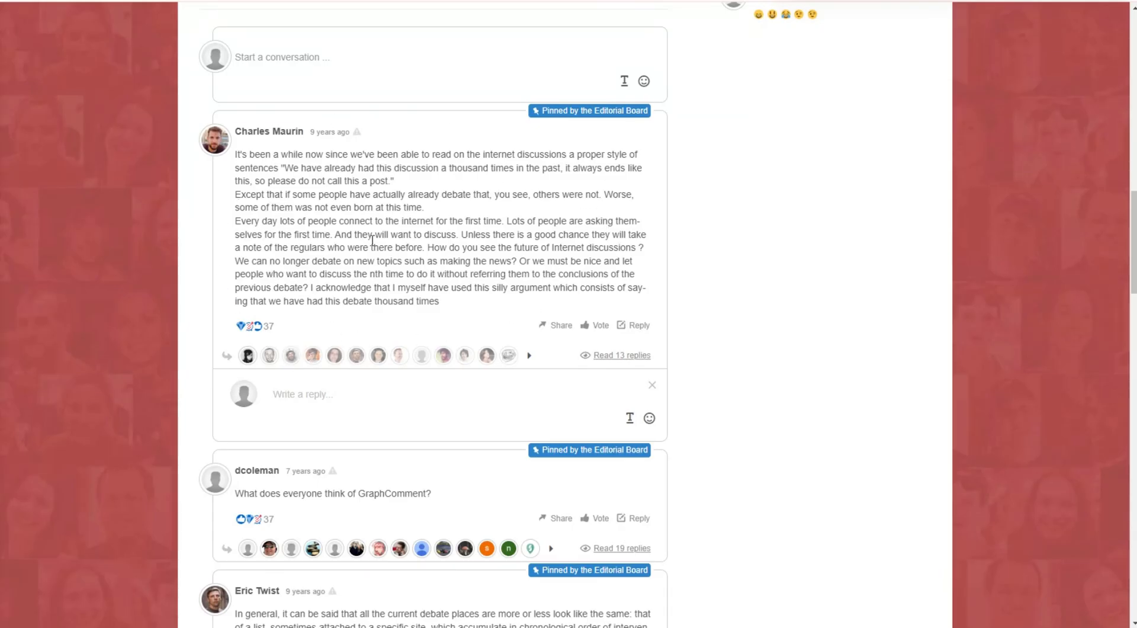
pyautogui.click(653, 385)
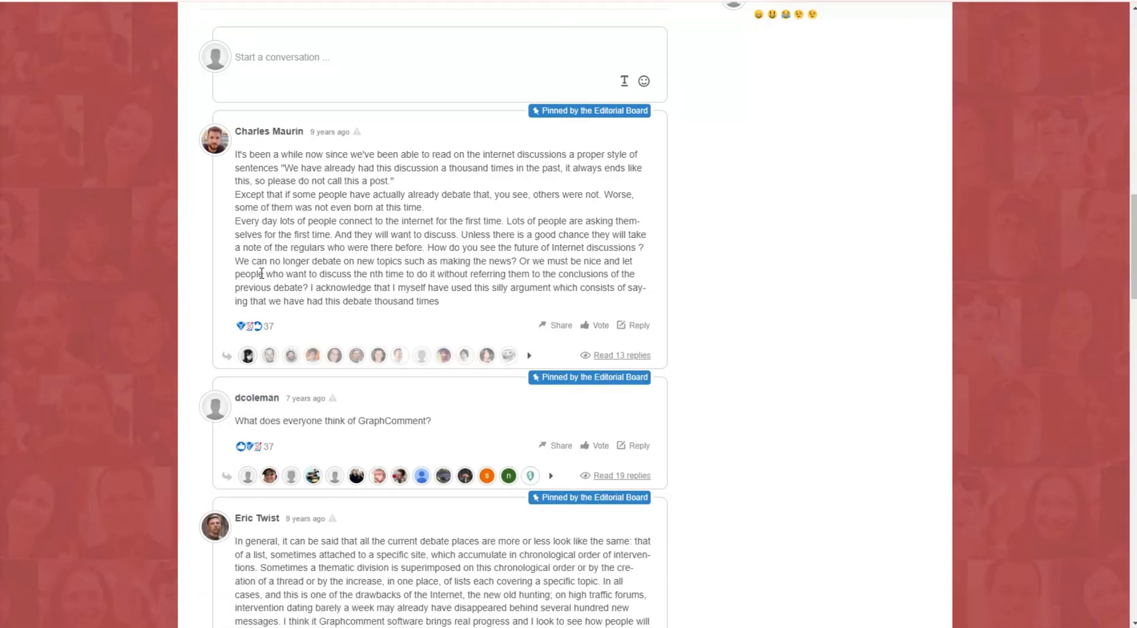
# Browse the replies to the first pinned comment one after another through the repliers' avatars
pyautogui.moveTo(262, 339)
pyautogui.click(269, 356)
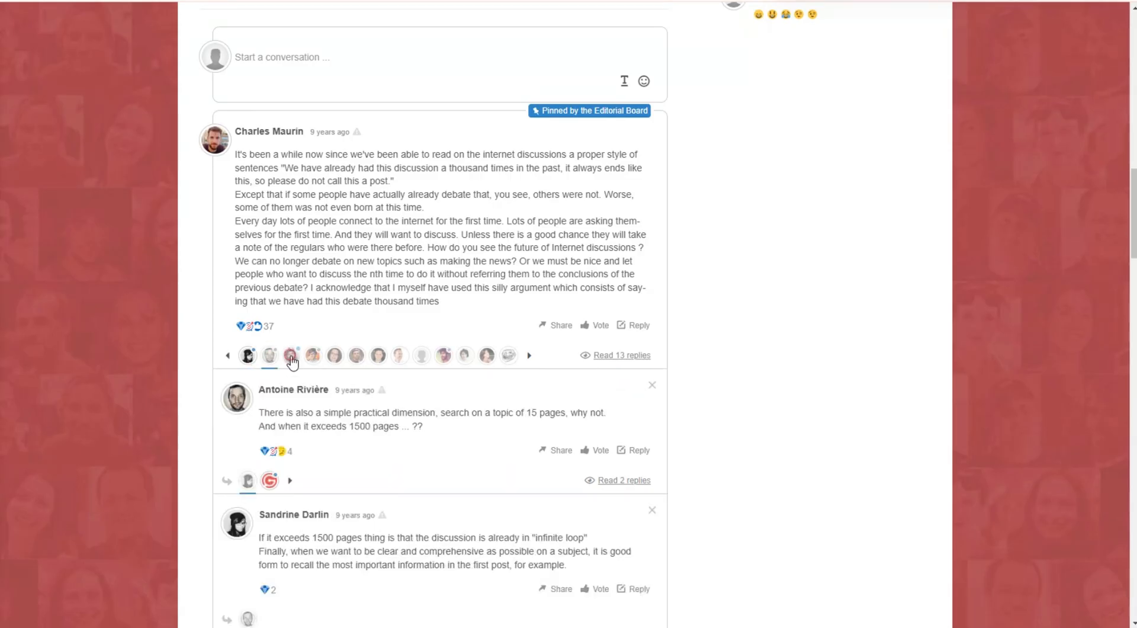
pyautogui.click(291, 356)
pyautogui.click(320, 357)
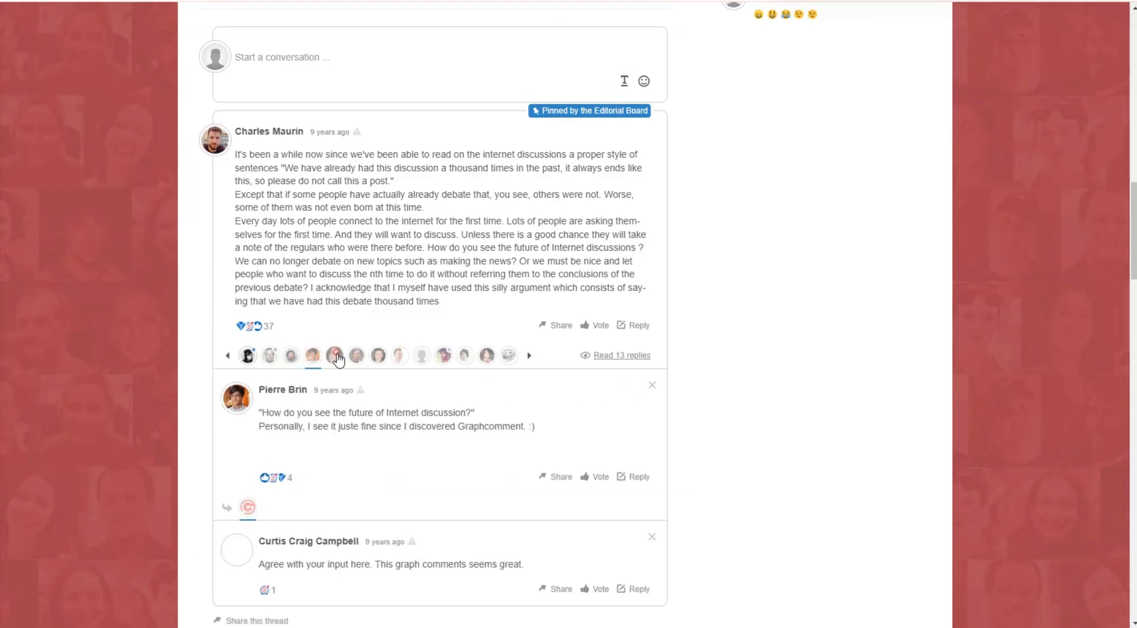
pyautogui.click(335, 356)
pyautogui.click(356, 356)
pyautogui.click(379, 355)
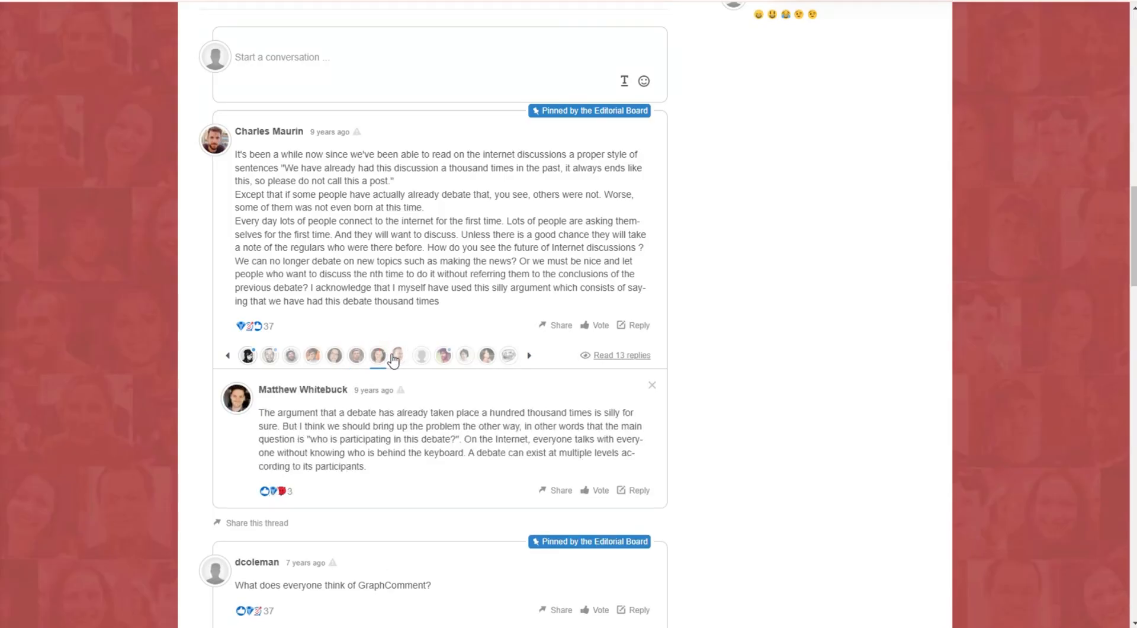
pyautogui.click(400, 356)
pyautogui.click(421, 356)
pyautogui.click(444, 356)
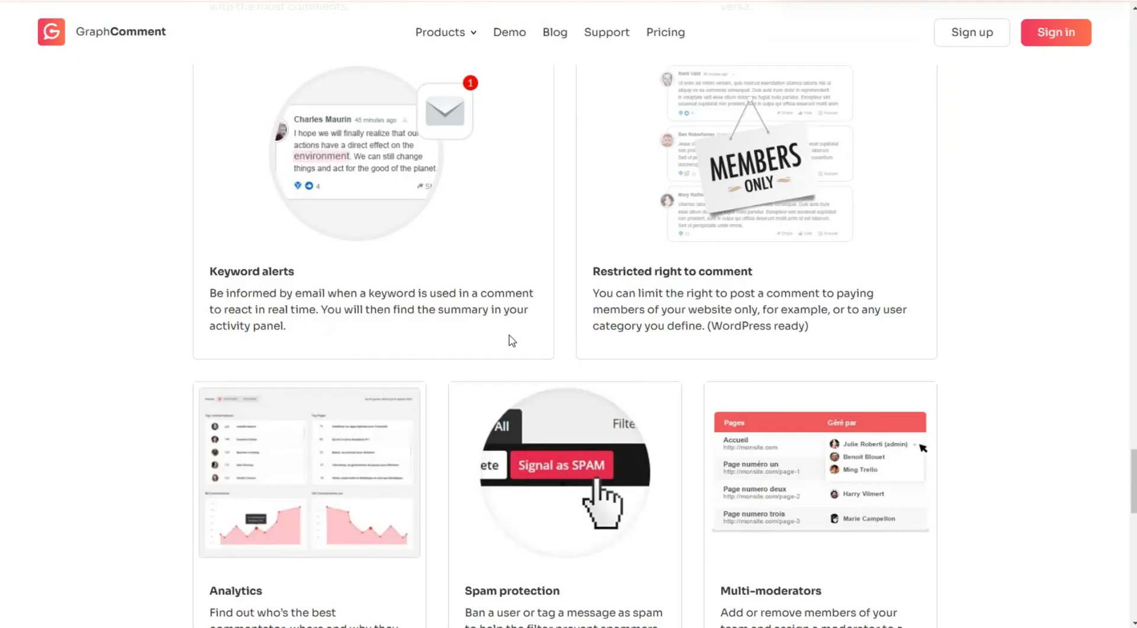
# Open the GraphComment support site and look over its help categories and community section
pyautogui.scroll(1, 619, 33)
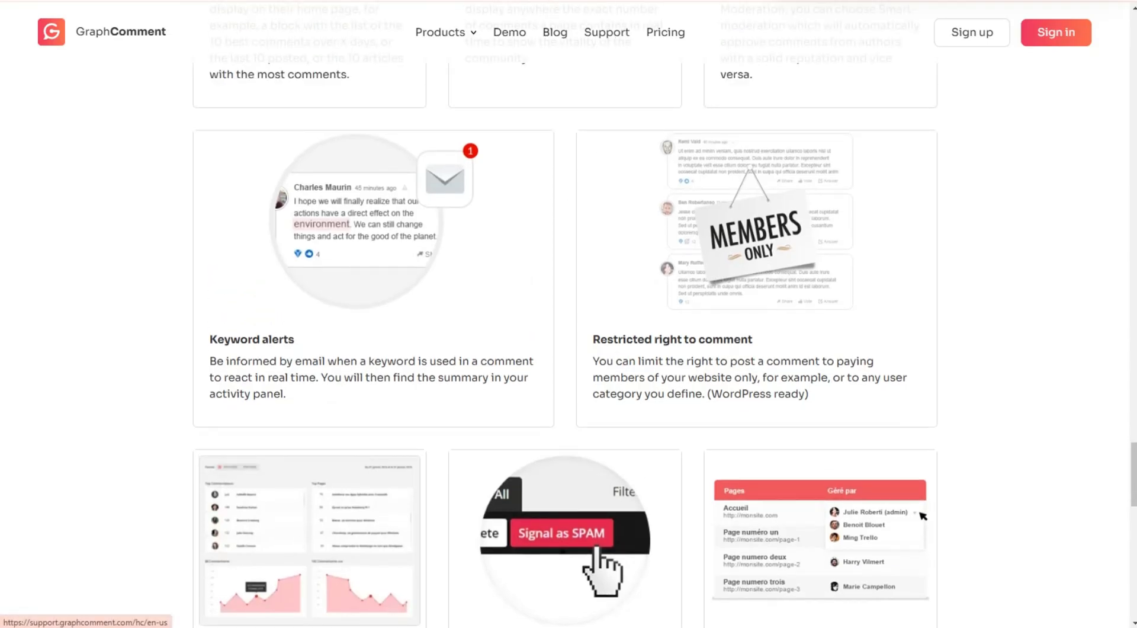
pyautogui.click(606, 32)
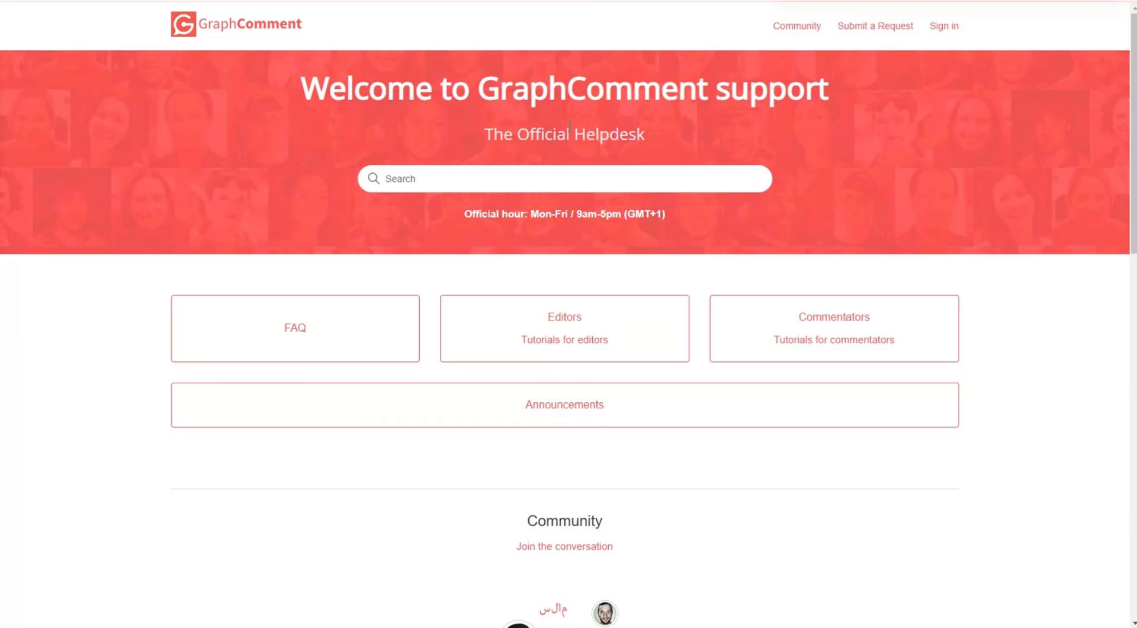
pyautogui.scroll(-1, 723, 437)
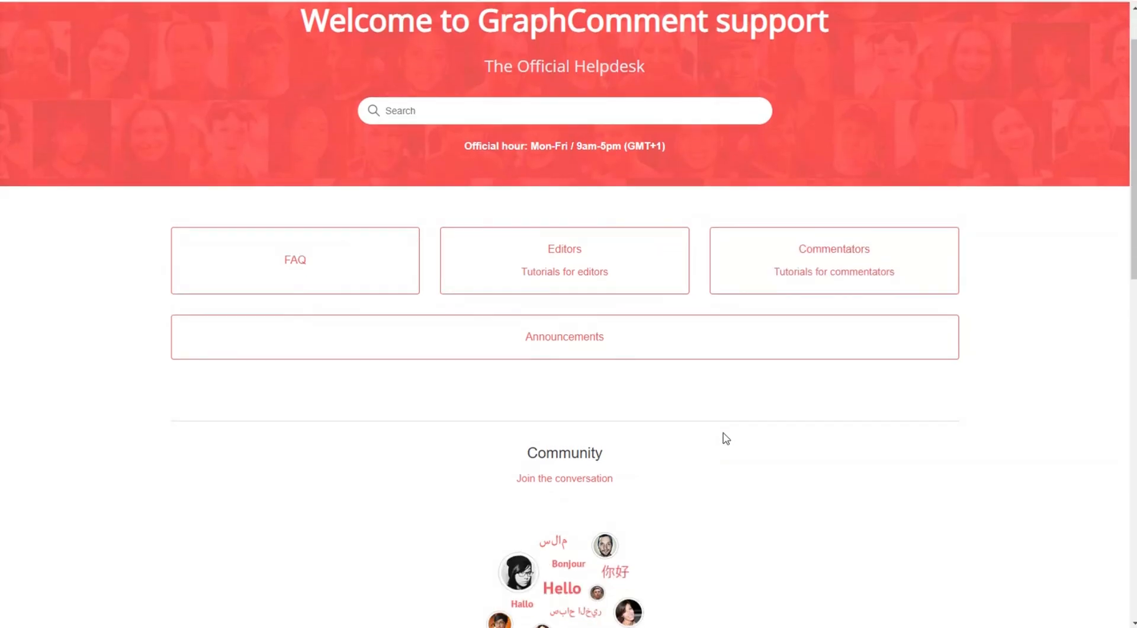
pyautogui.scroll(1, 717, 432)
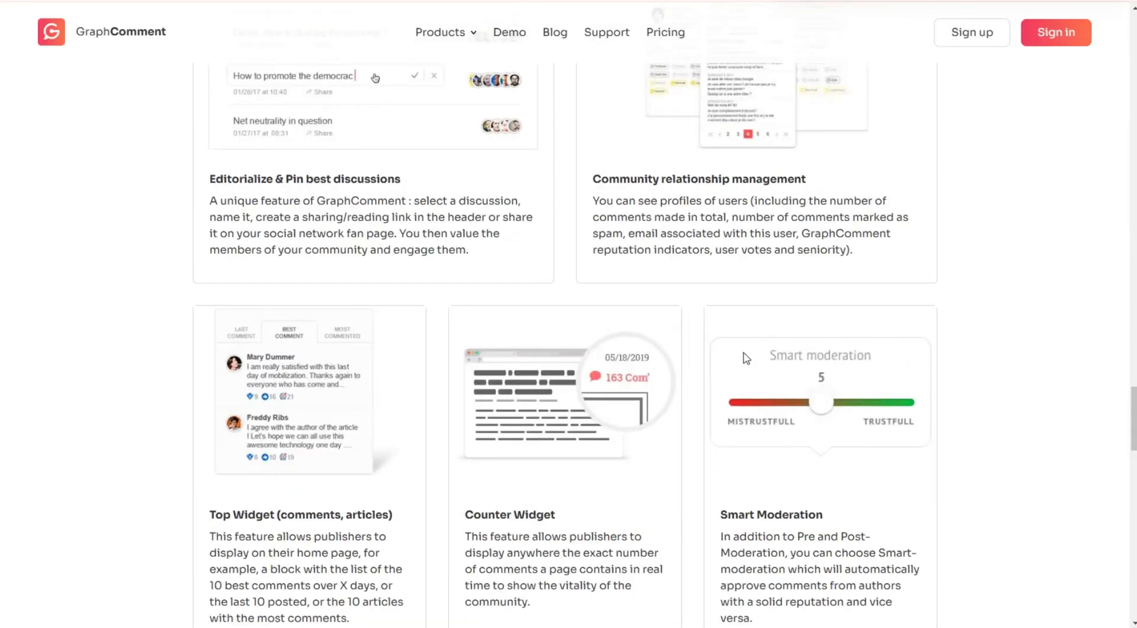
# Open the pricing page and switch the plan prices from yearly to monthly billing
pyautogui.scroll(5, 762, 288)
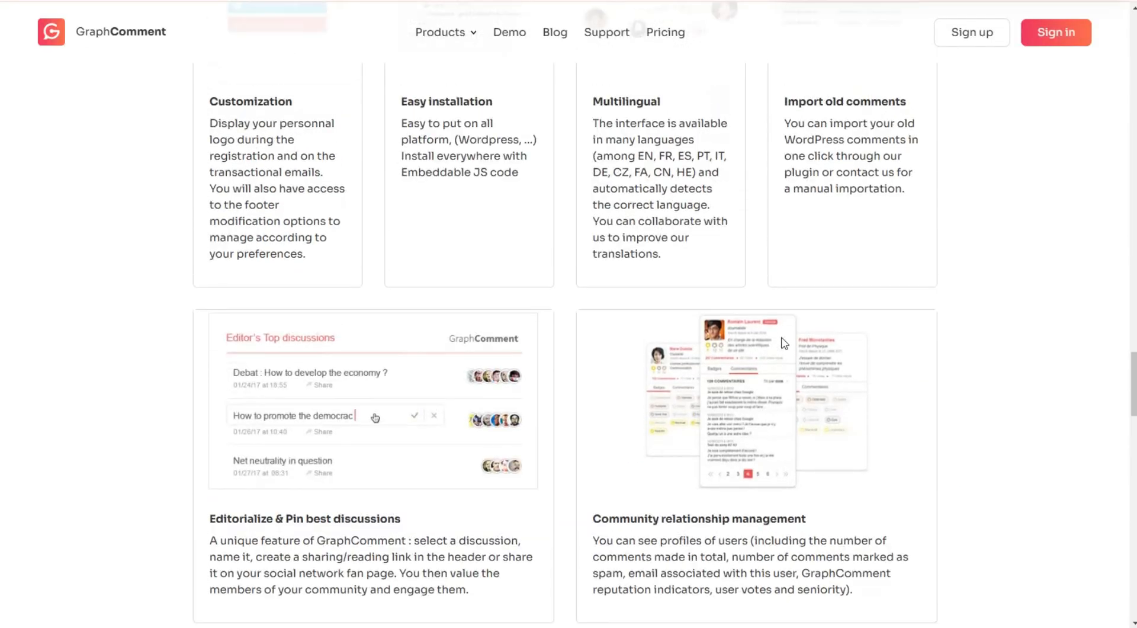
pyautogui.scroll(3, 762, 288)
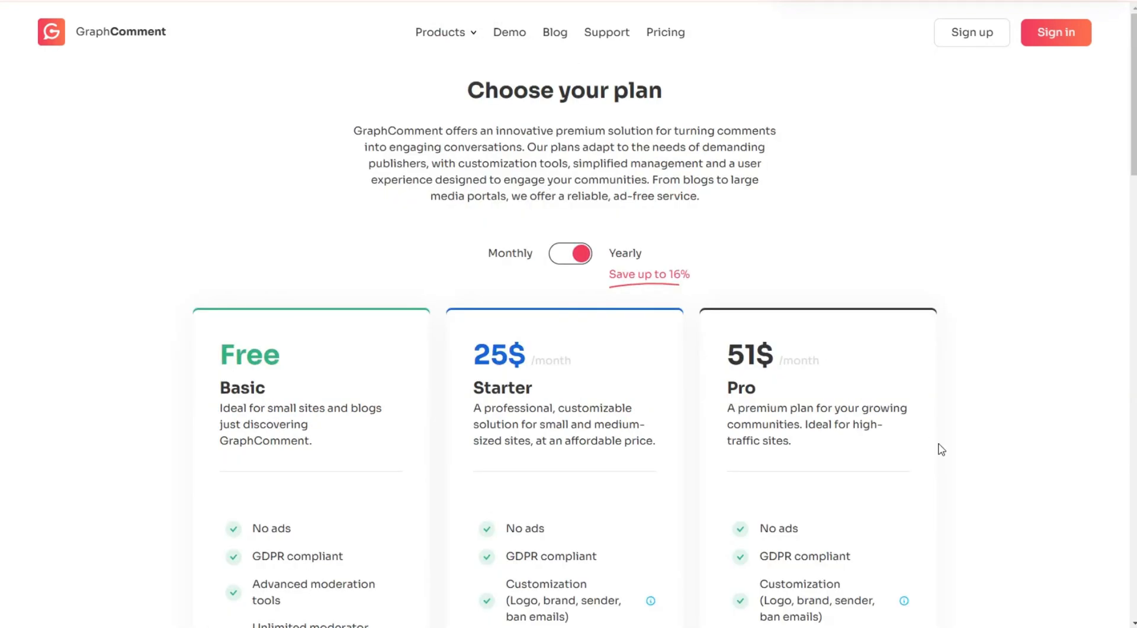
pyautogui.scroll(-1, 1029, 406)
pyautogui.scroll(1, 1037, 402)
pyautogui.click(560, 260)
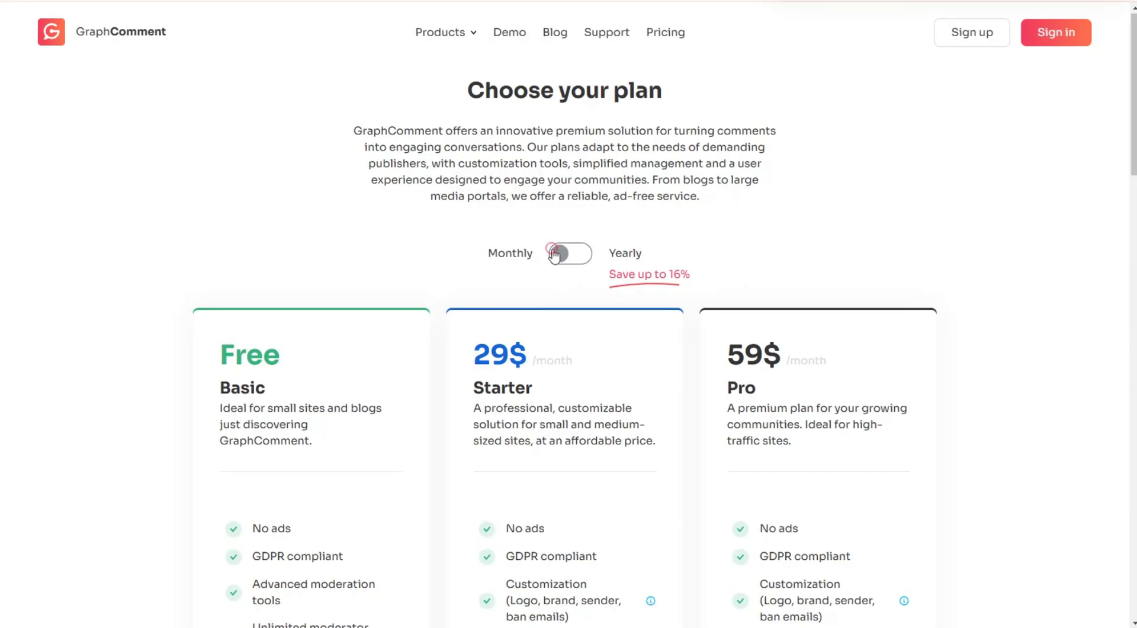
# Toggle the plan prices between monthly and yearly billing, ending on yearly, and compare the Basic, Starter and Pro prices
pyautogui.click(557, 256)
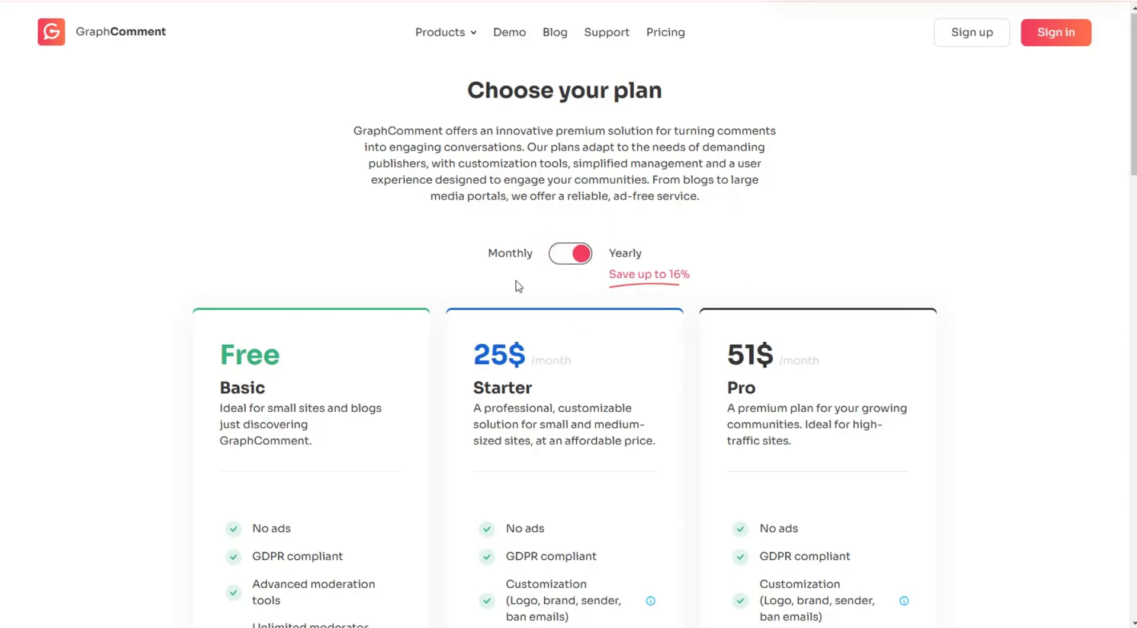
pyautogui.click(559, 256)
pyautogui.click(559, 256)
pyautogui.scroll(-1, 560, 258)
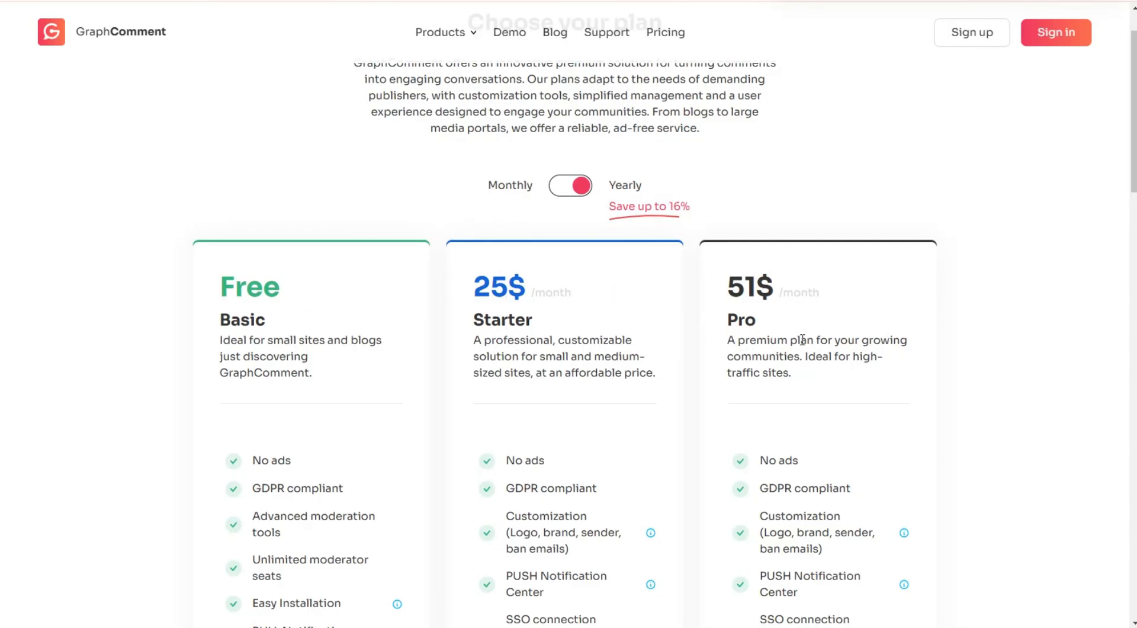
pyautogui.scroll(1, 986, 338)
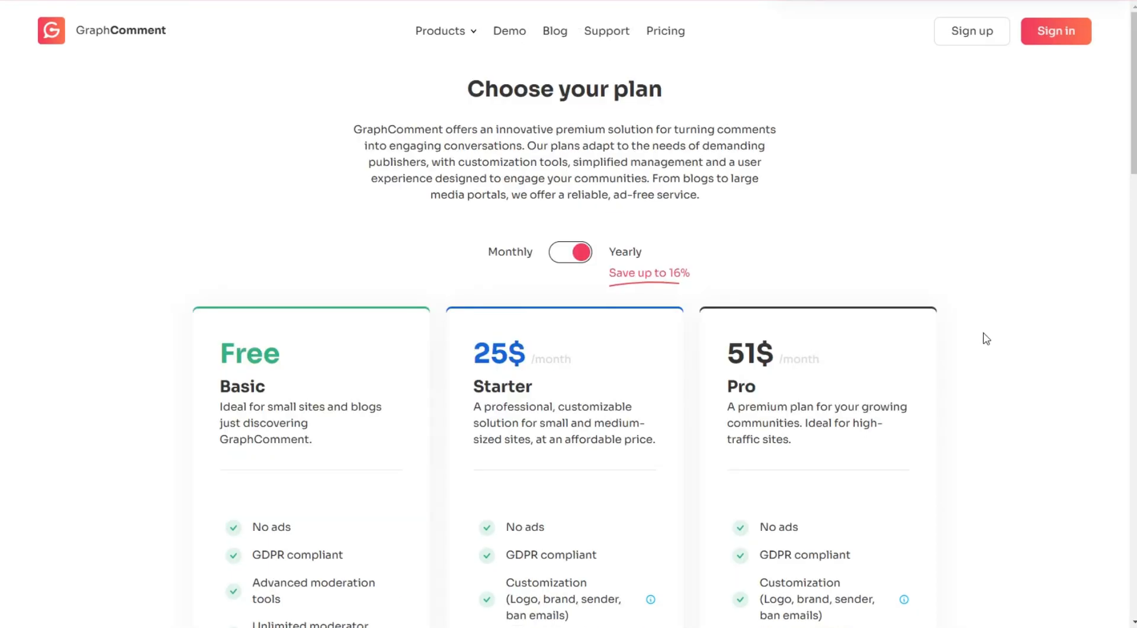
# Read through the feature lists of the Basic, Starter and Pro plans
pyautogui.scroll(-3, 986, 339)
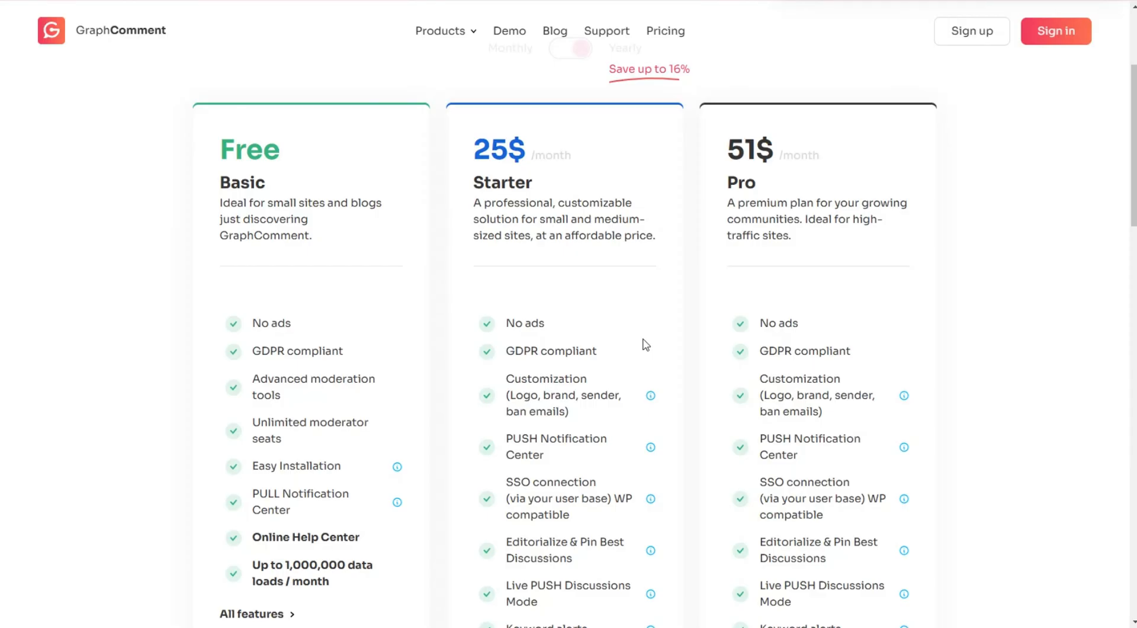
pyautogui.scroll(-1, 647, 331)
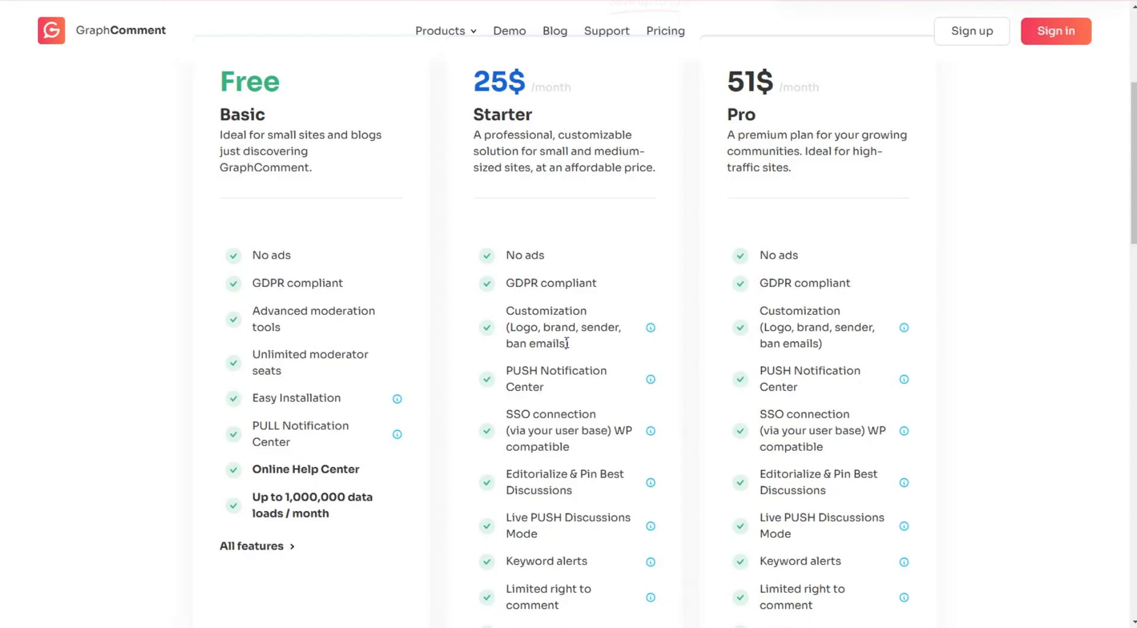
pyautogui.moveTo(657, 333)
pyautogui.scroll(-1, 632, 350)
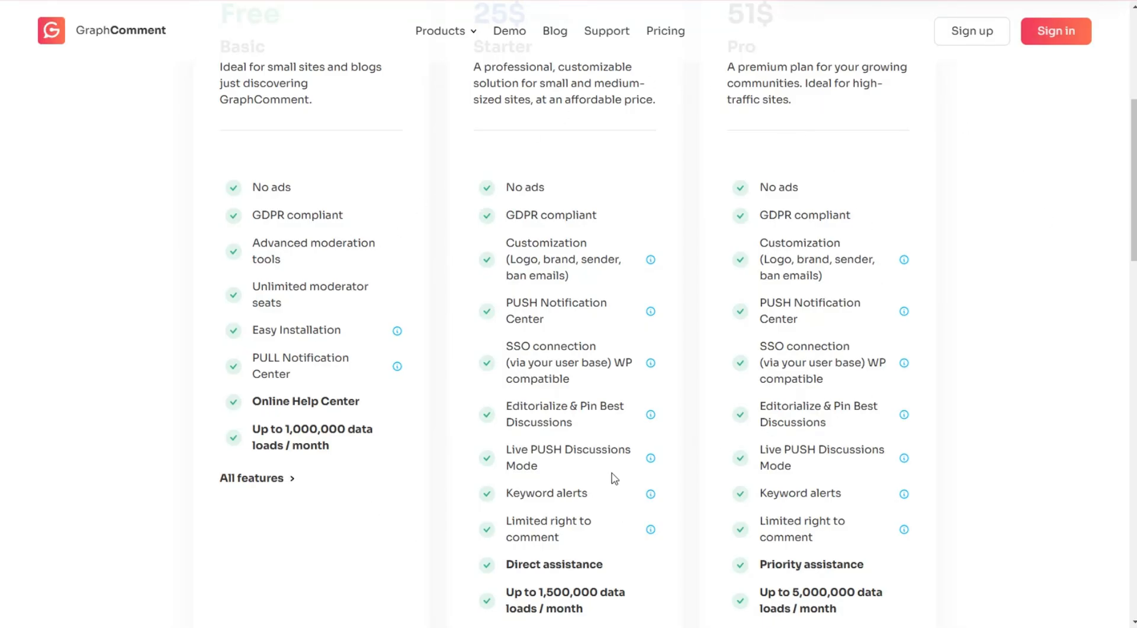
pyautogui.scroll(3, 693, 442)
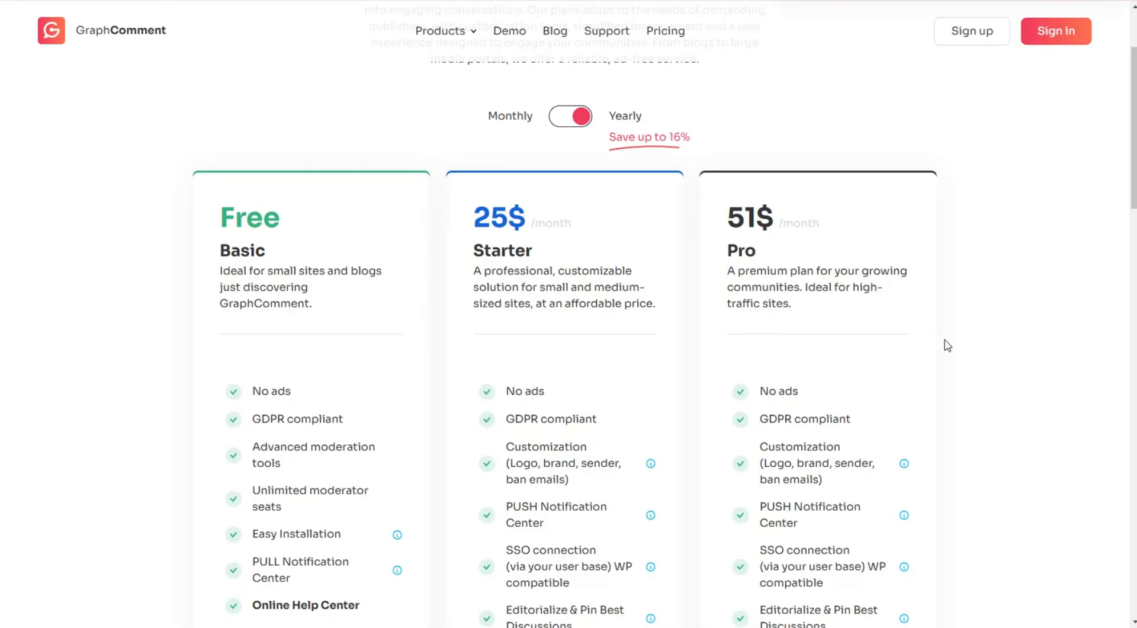
pyautogui.scroll(1, 946, 344)
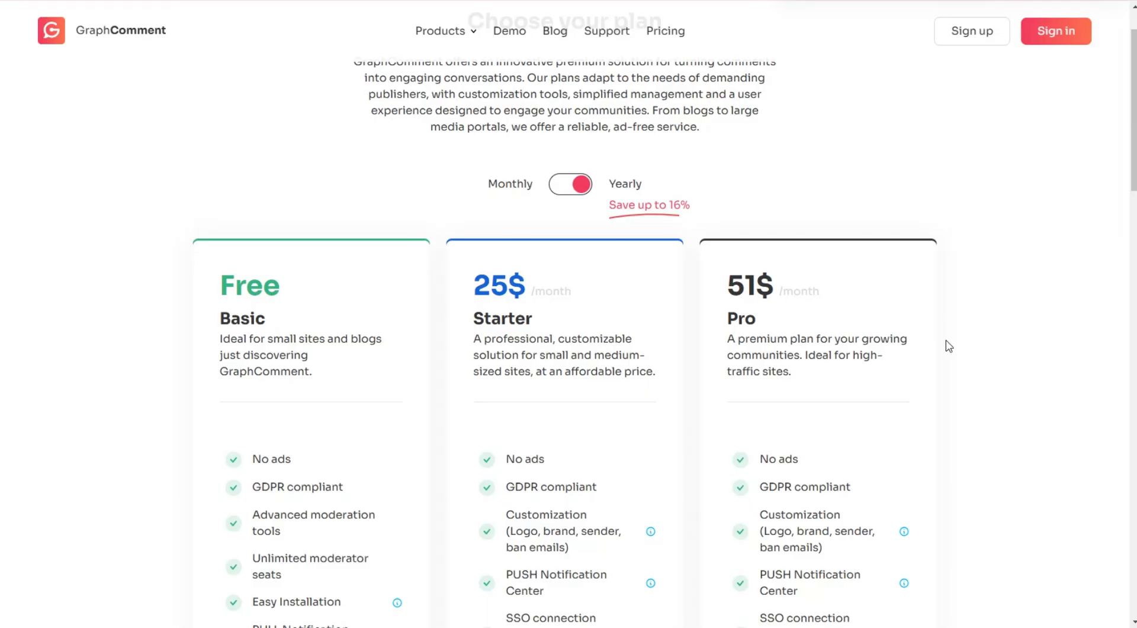
# Look through the WordPress post "Books and Tea" down to its default comment section
pyautogui.scroll(-1, 949, 346)
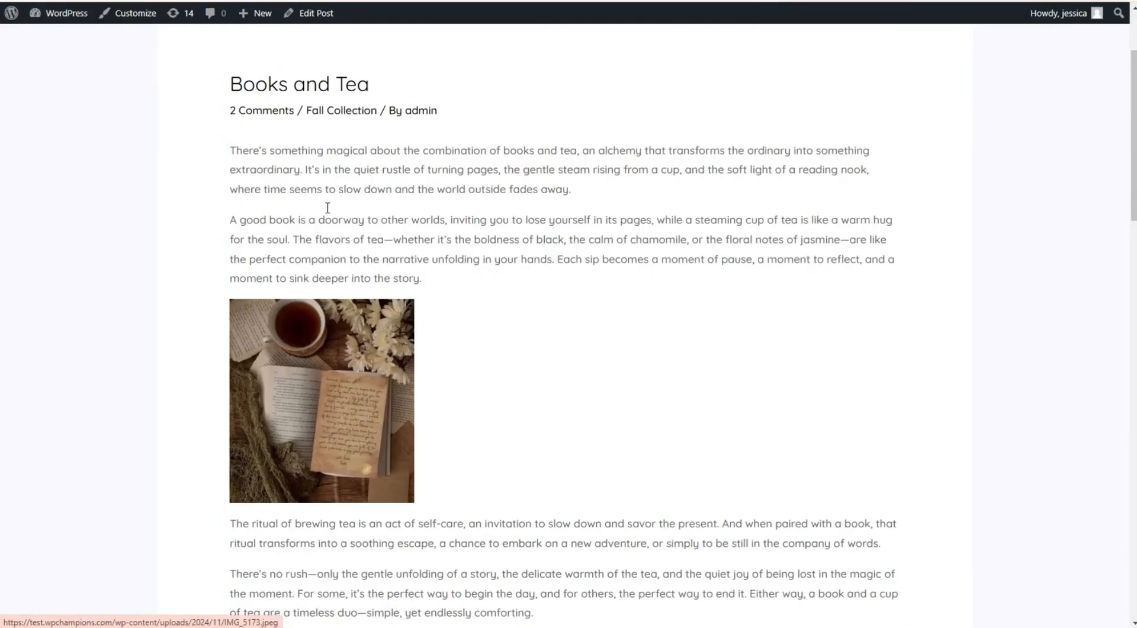
pyautogui.scroll(-9, 617, 140)
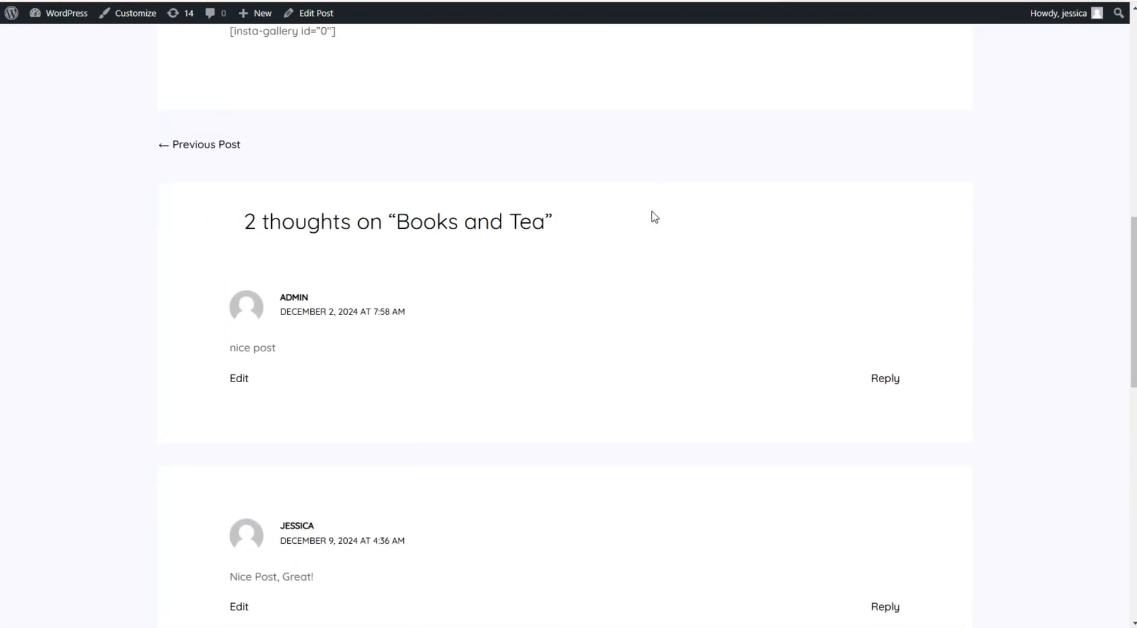
pyautogui.scroll(-2, 655, 217)
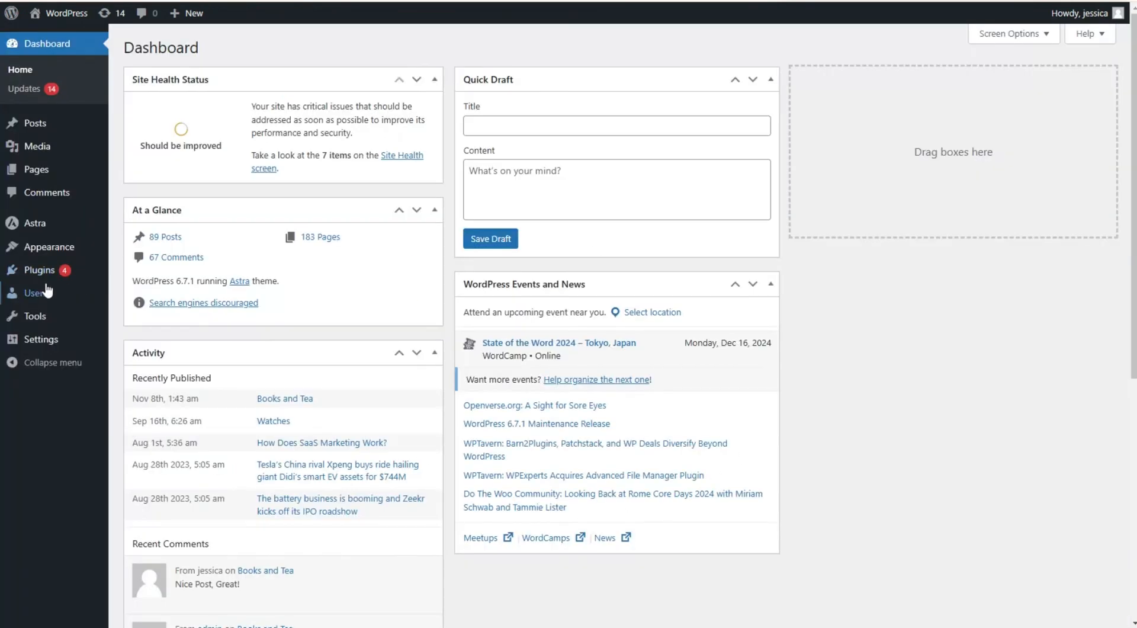
# Find the GraphComment Comment system plugin by searching WordPress plugins for "graphcomment", and install and activate it
pyautogui.click(37, 270)
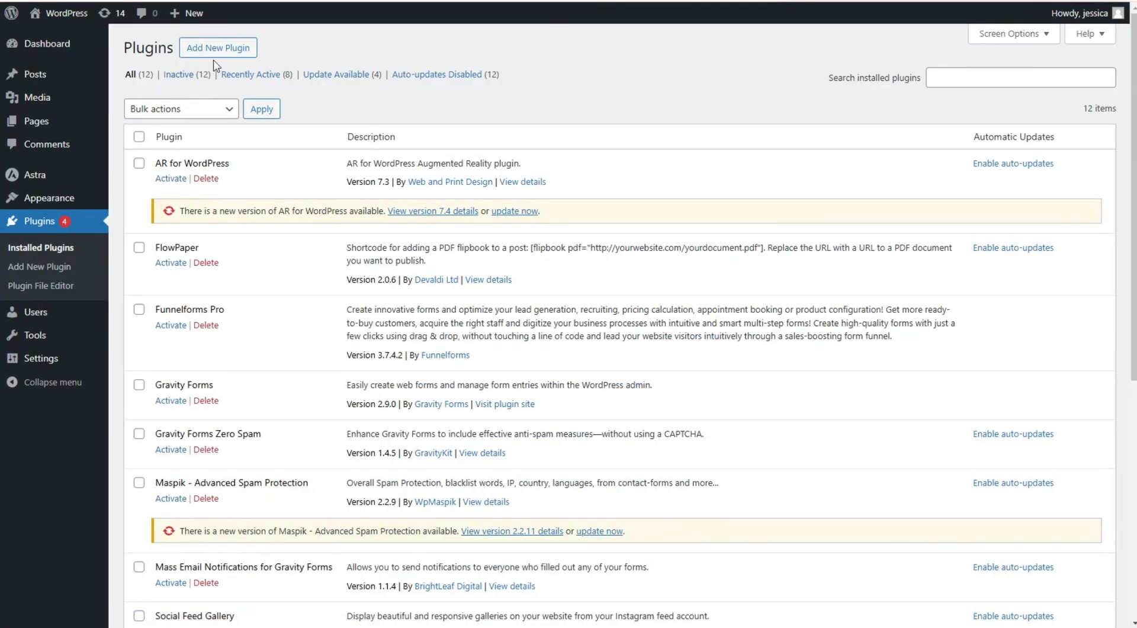
pyautogui.click(860, 80)
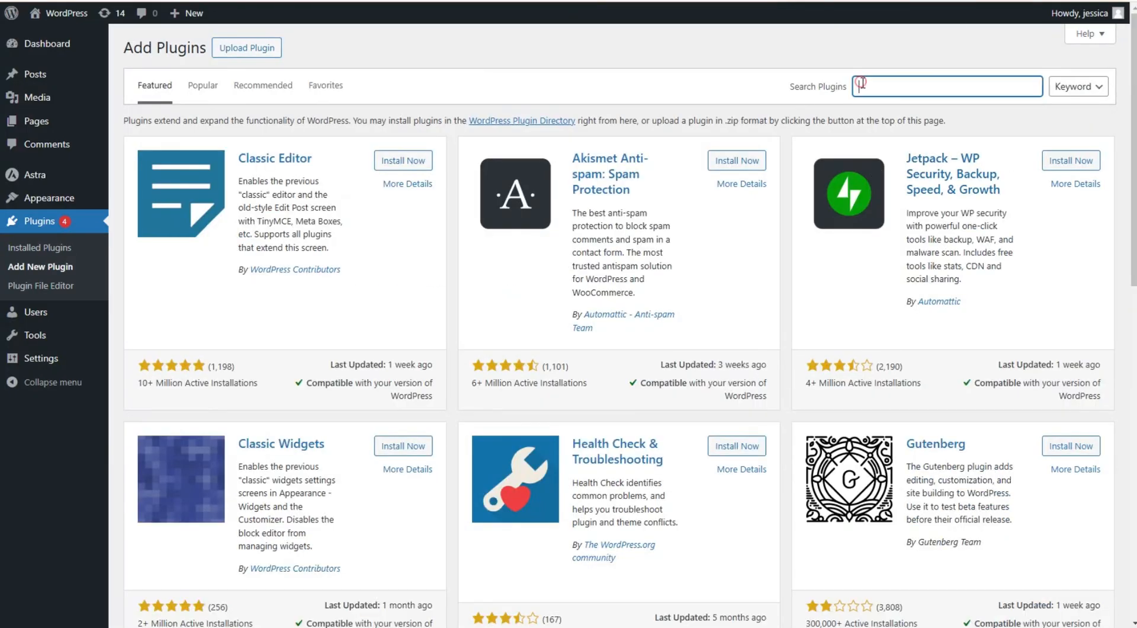
pyautogui.write('grah')
pyautogui.write('hcomment')
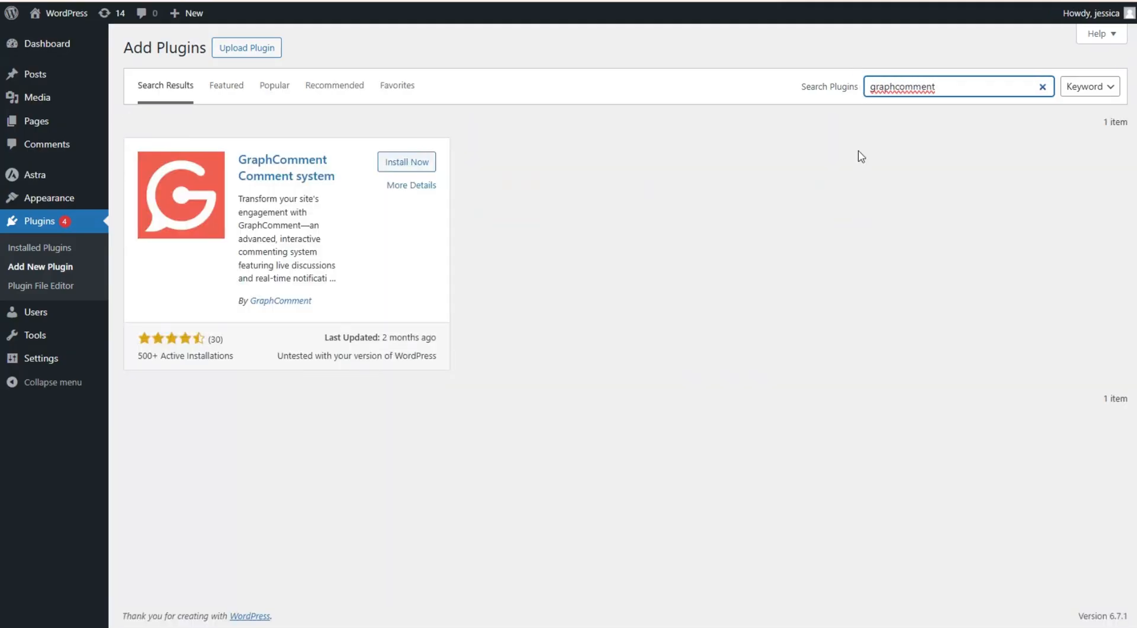
pyautogui.click(406, 162)
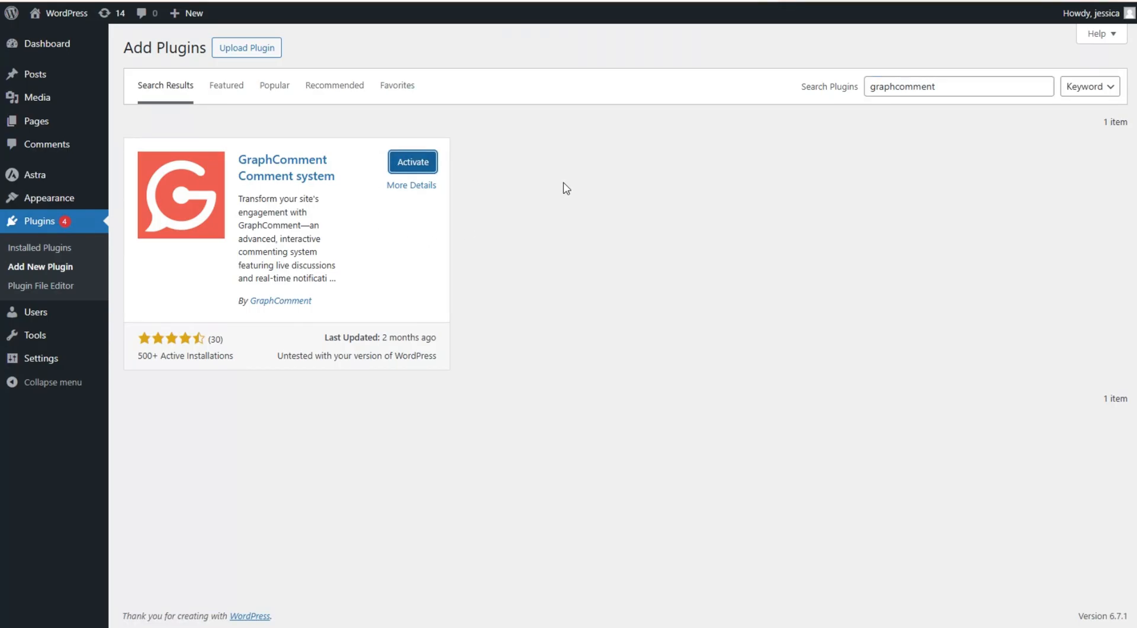
pyautogui.click(433, 167)
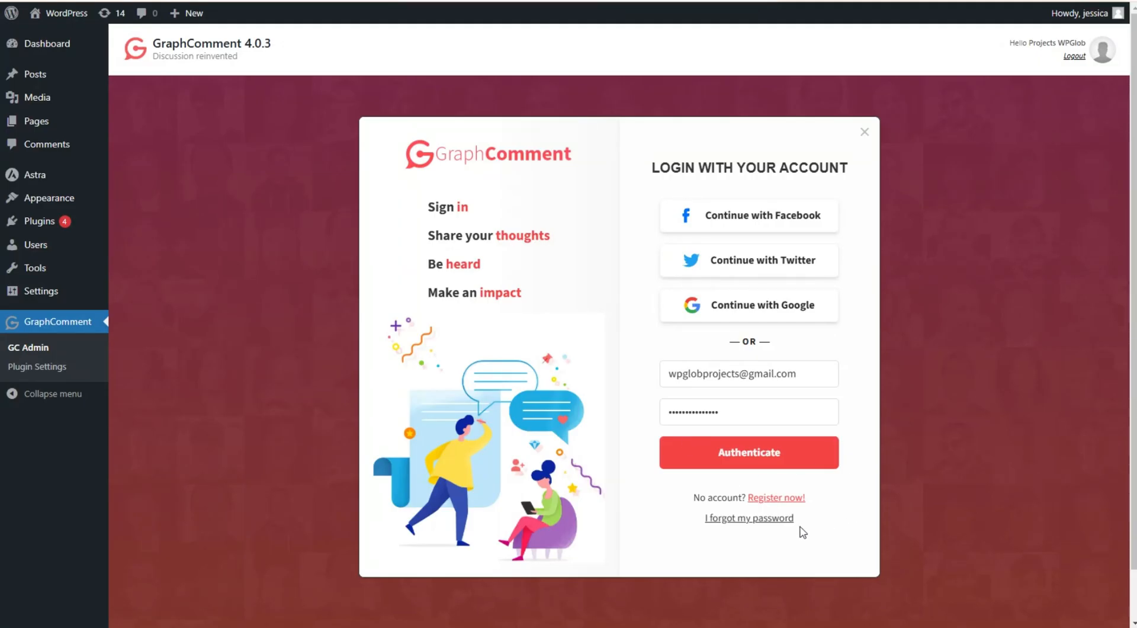
# Authenticate with the GraphComment account and enter test.wpchampions.com as the new website's site name
pyautogui.click(718, 459)
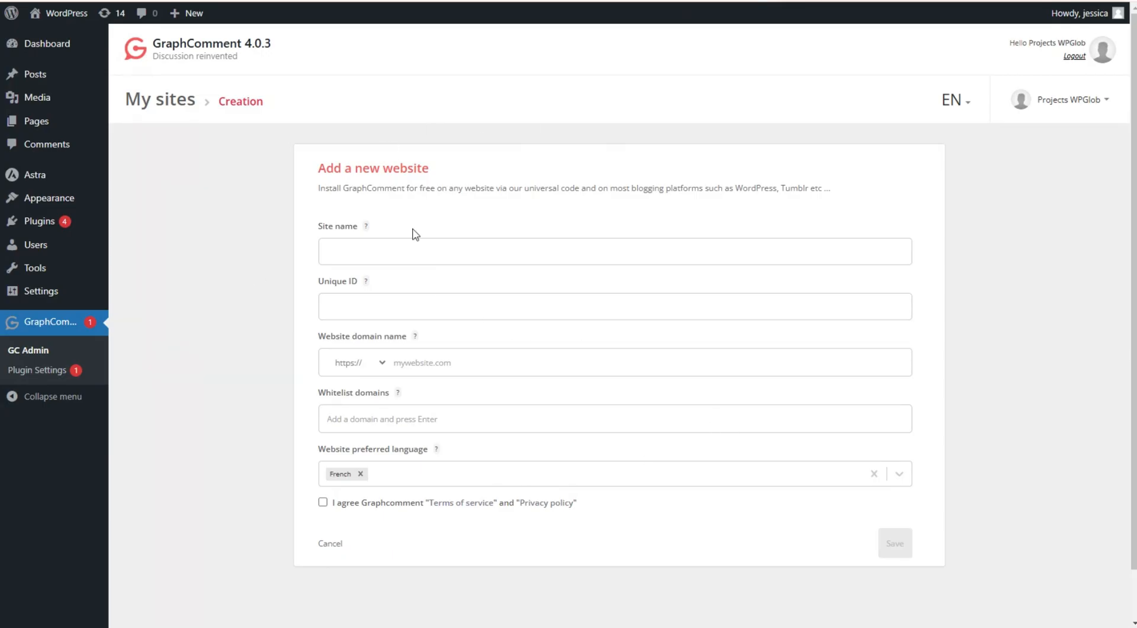
pyautogui.click(485, 250)
pyautogui.write('test.')
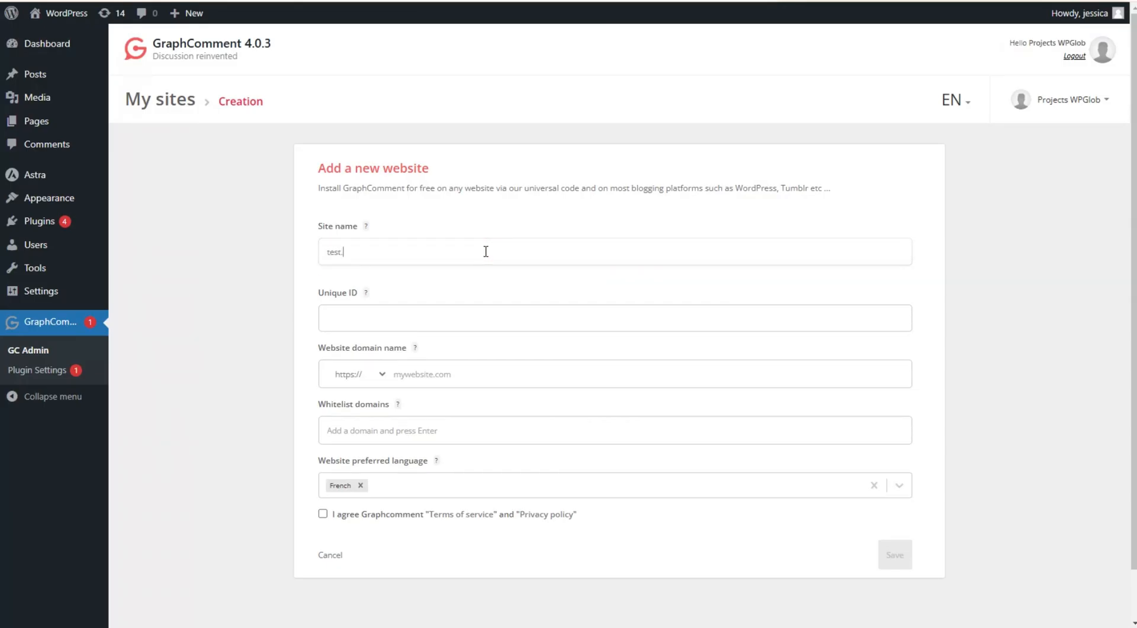
pyautogui.write('wp')
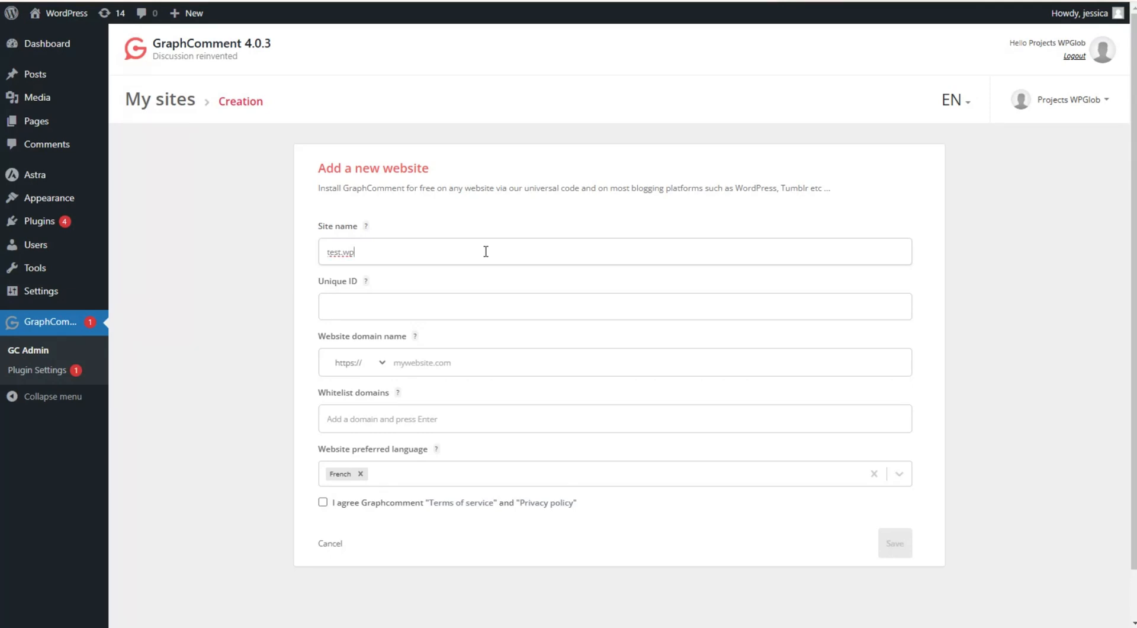
pyautogui.write('champions.com')
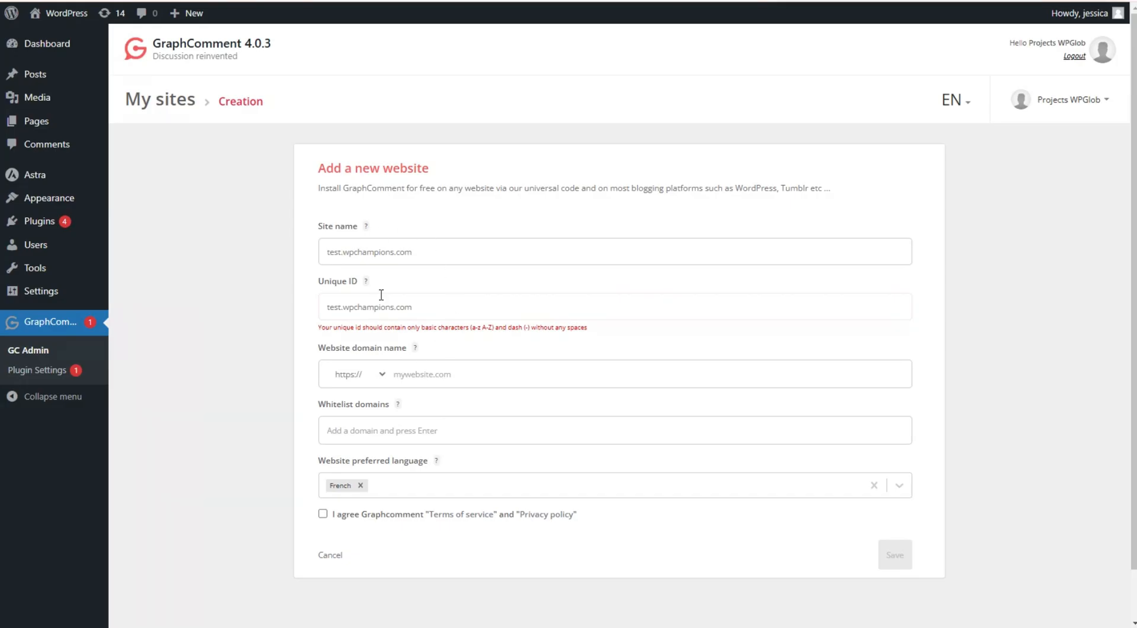
# Remove the dots from the website's unique ID so it reads testwpchampionscom
pyautogui.click(345, 308)
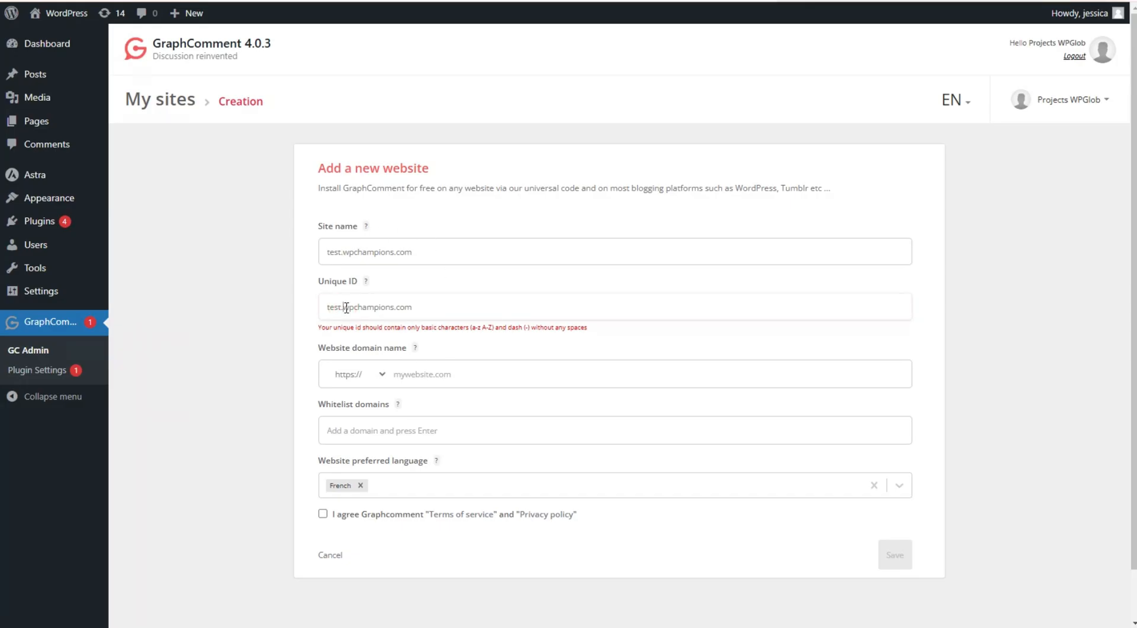
pyautogui.press('BackSpace')
pyautogui.click(395, 307)
pyautogui.press('BackSpace')
# Enter test.wpchampions.com as the website domain name and replace French with English as the preferred language
pyautogui.scroll(-1, 410, 303)
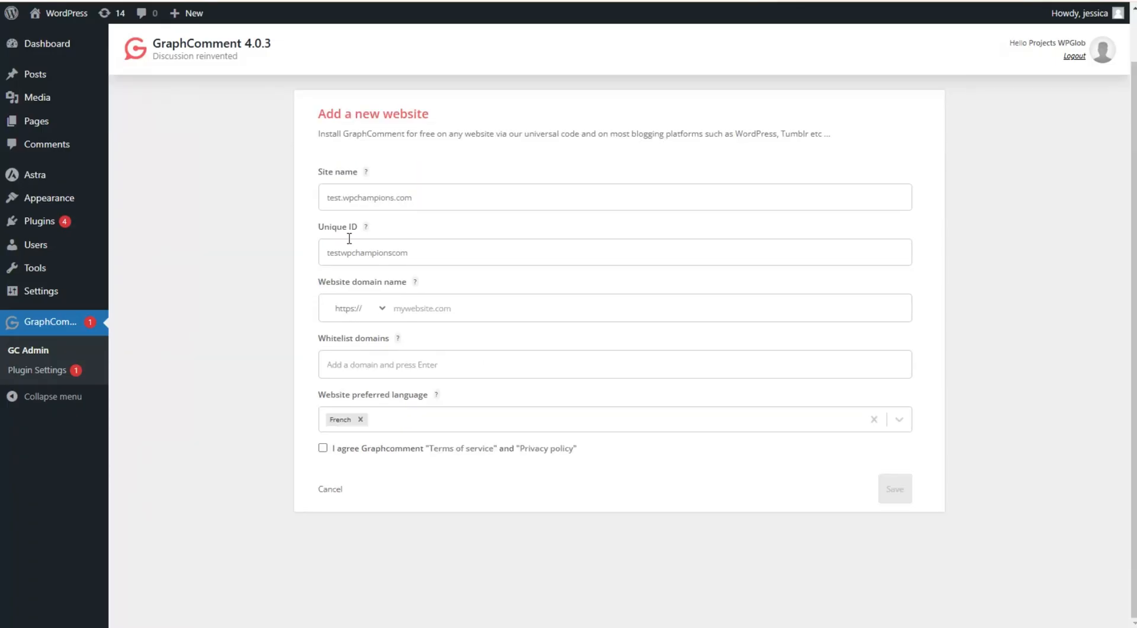
pyautogui.click(396, 302)
pyautogui.write('test.wpchampions.com')
pyautogui.click(361, 419)
pyautogui.click(373, 470)
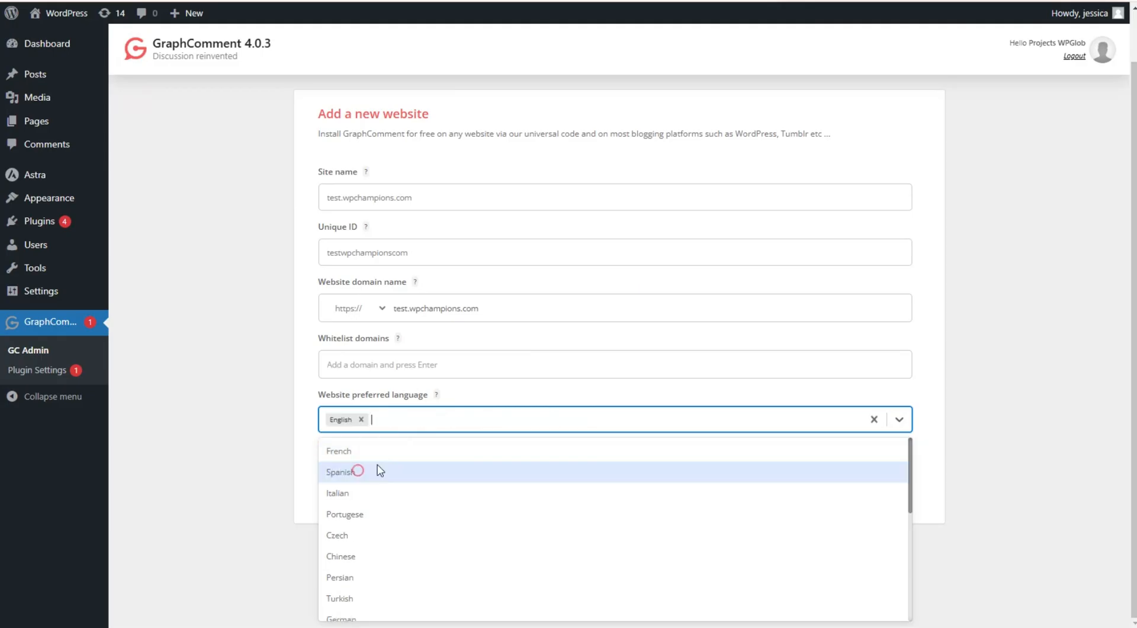
pyautogui.click(299, 445)
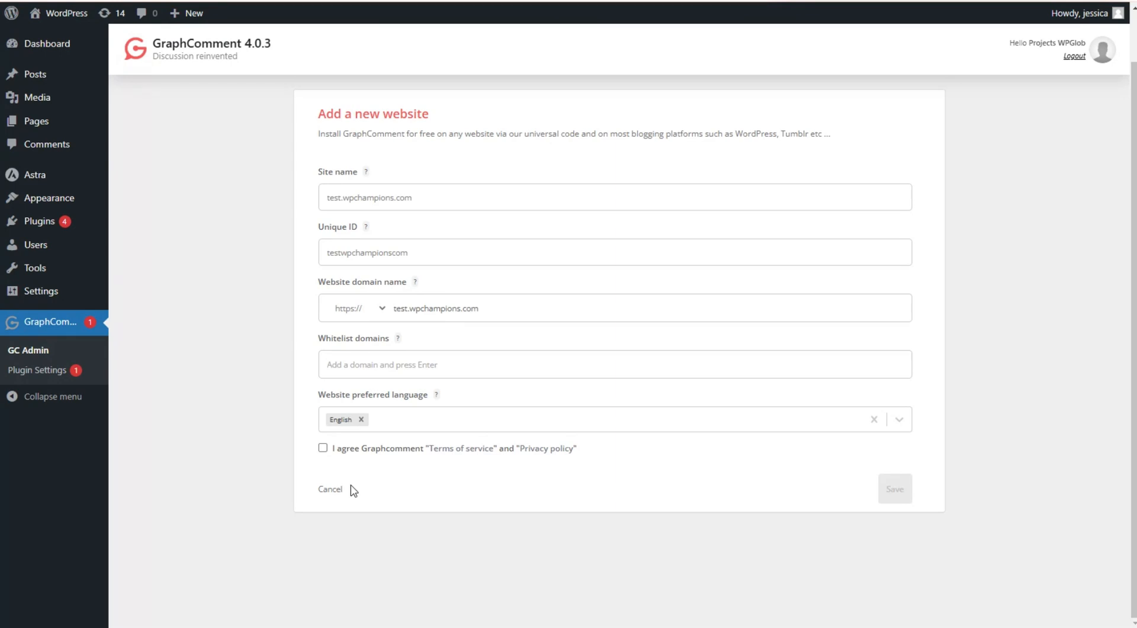
# Agree to the terms of service and privacy policy, and save the new website
pyautogui.click(322, 448)
pyautogui.click(383, 469)
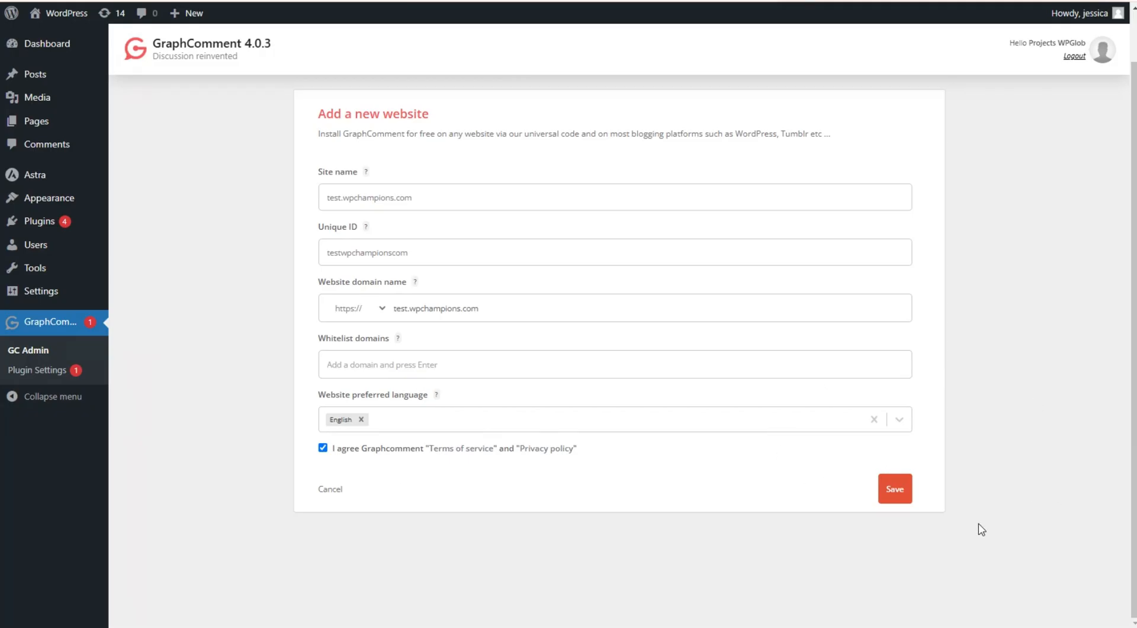
pyautogui.click(897, 501)
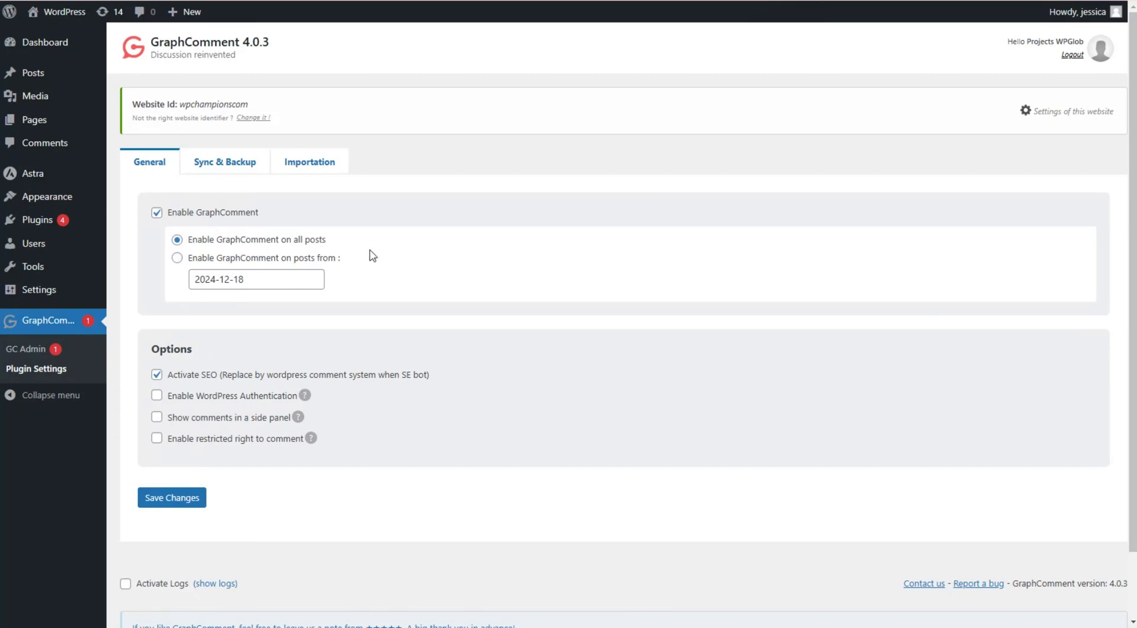
# Review the plugin's General, Sync & Backup and Importation settings, switching WordPress comment synchronization on and back off
pyautogui.scroll(-1, 368, 320)
pyautogui.click(232, 171)
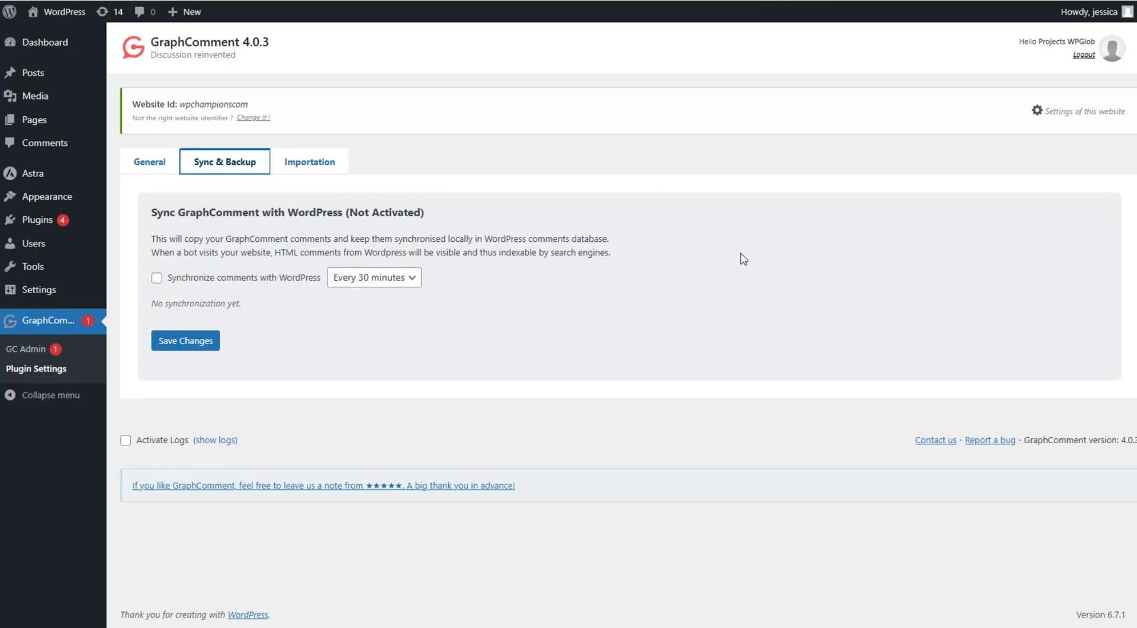
pyautogui.click(155, 280)
pyautogui.click(157, 279)
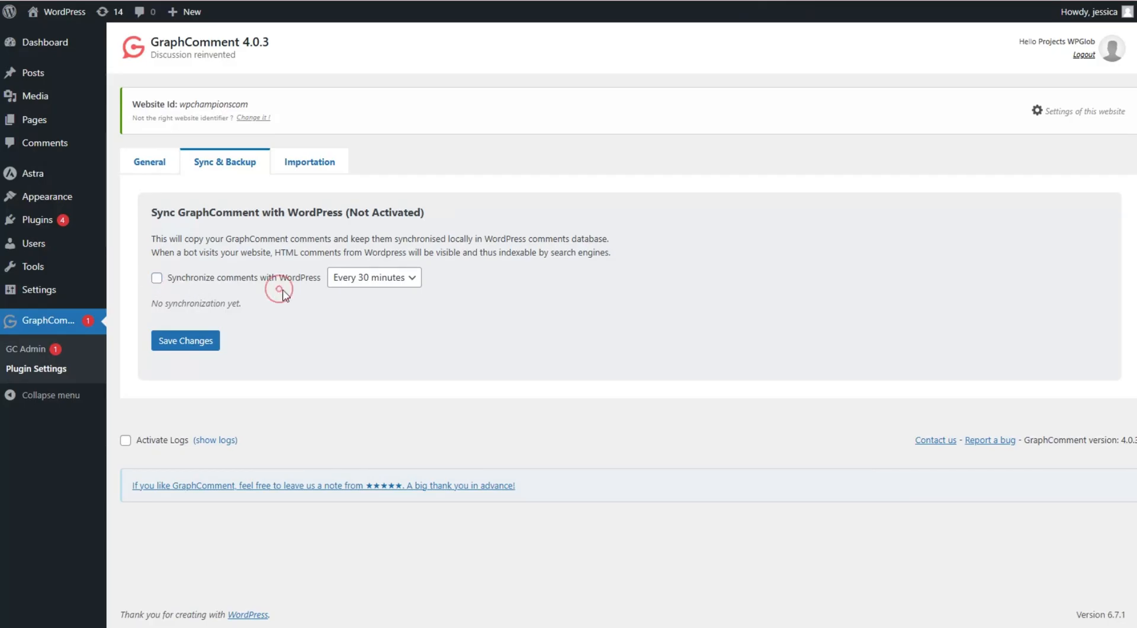
pyautogui.click(323, 162)
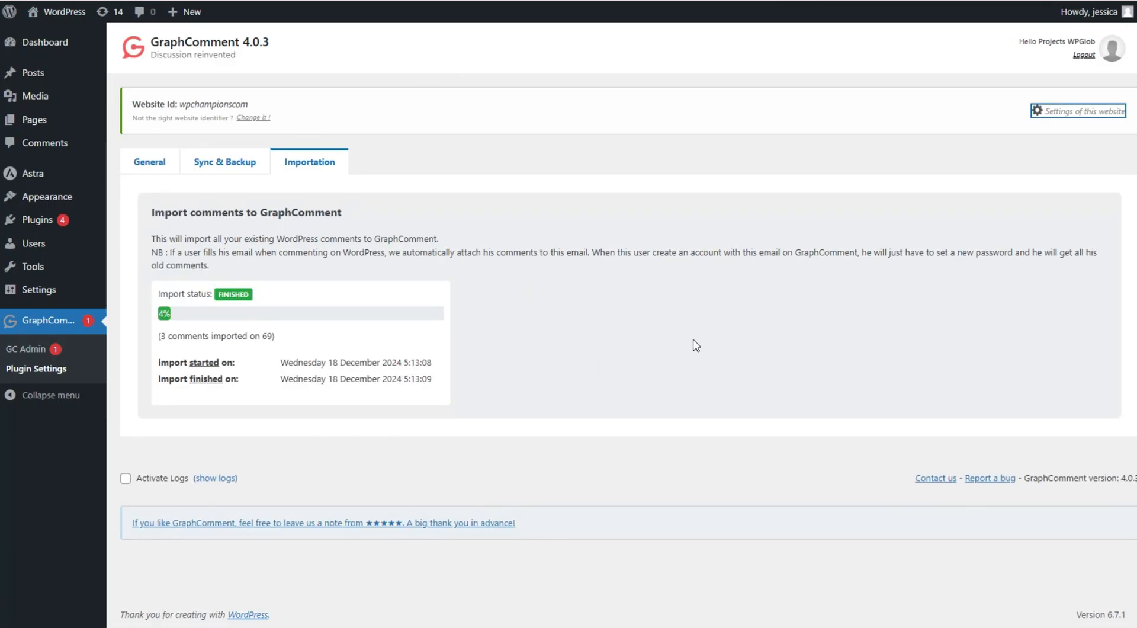
# Open comment moderation in the GraphComment admin, and select and deselect all comments
pyautogui.click(25, 348)
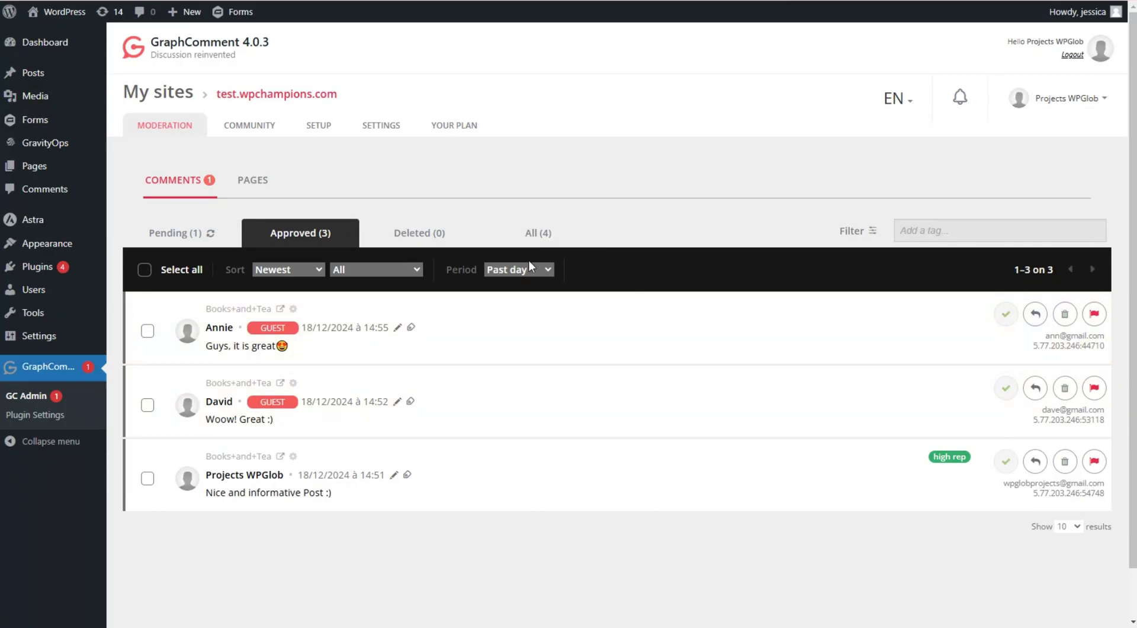
pyautogui.click(144, 271)
pyautogui.click(145, 271)
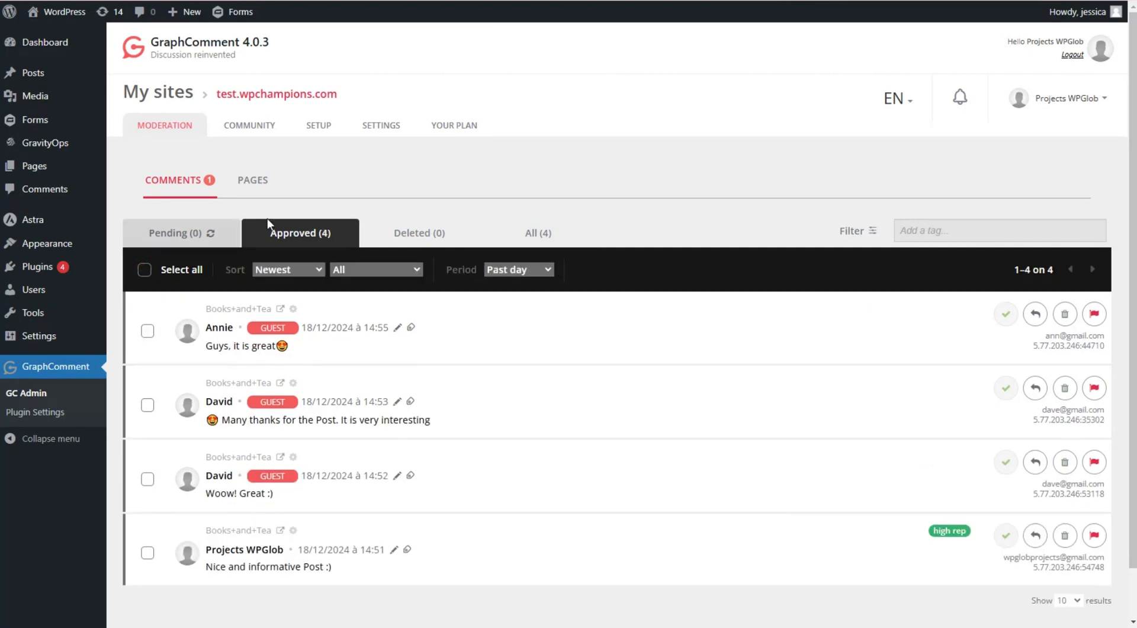
# View the sort order, moderator filter and period options for the approved comments
pyautogui.click(277, 265)
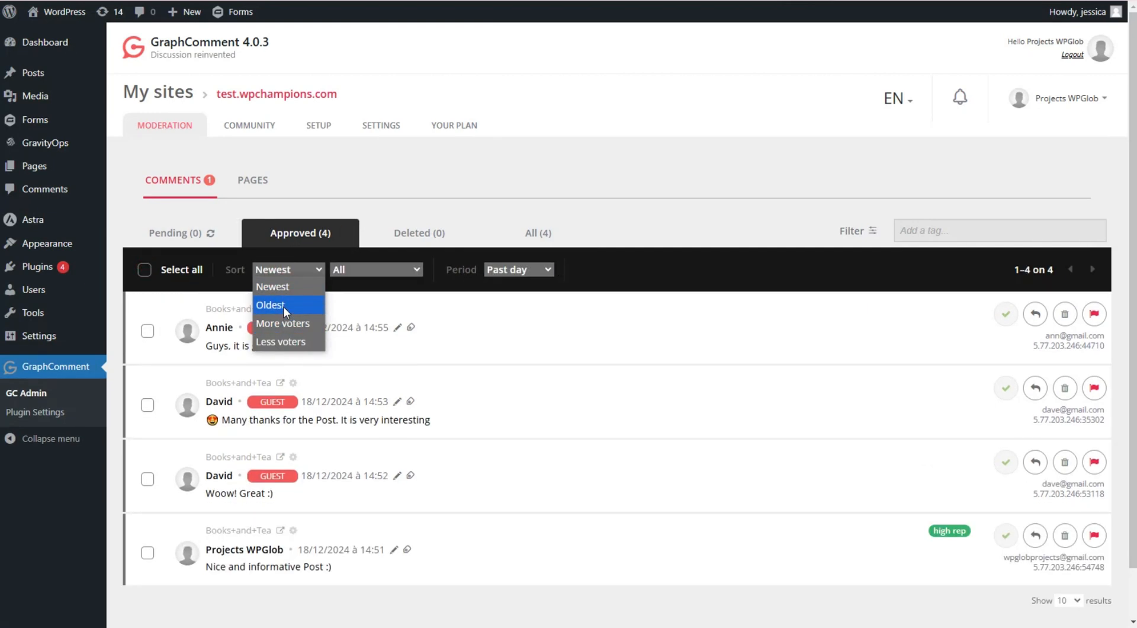
pyautogui.click(379, 269)
pyautogui.click(408, 269)
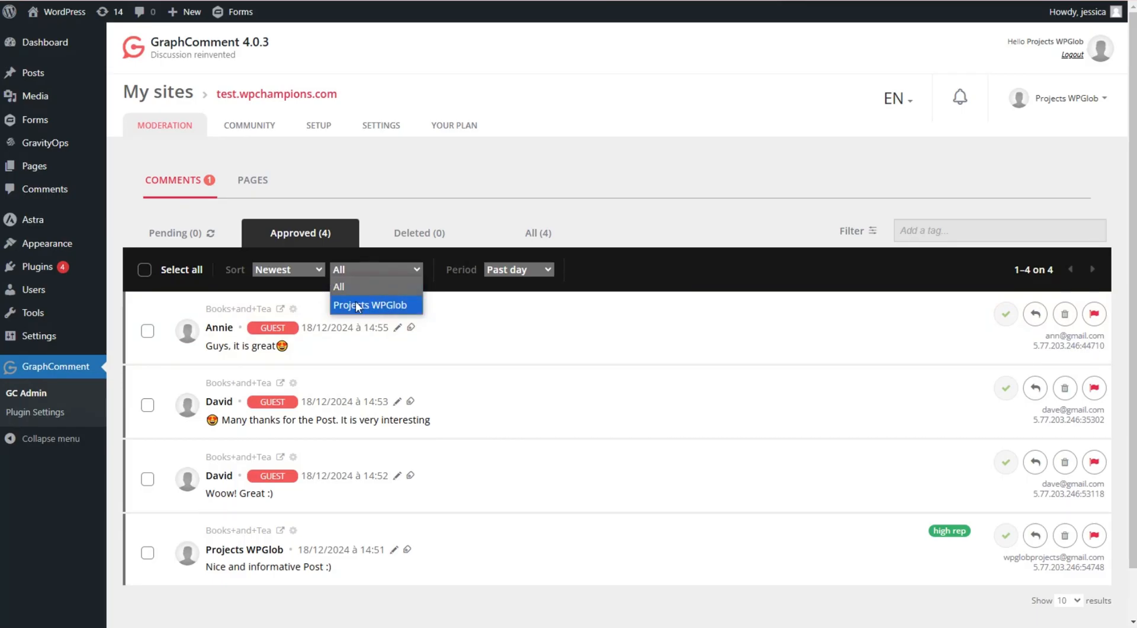
pyautogui.click(416, 287)
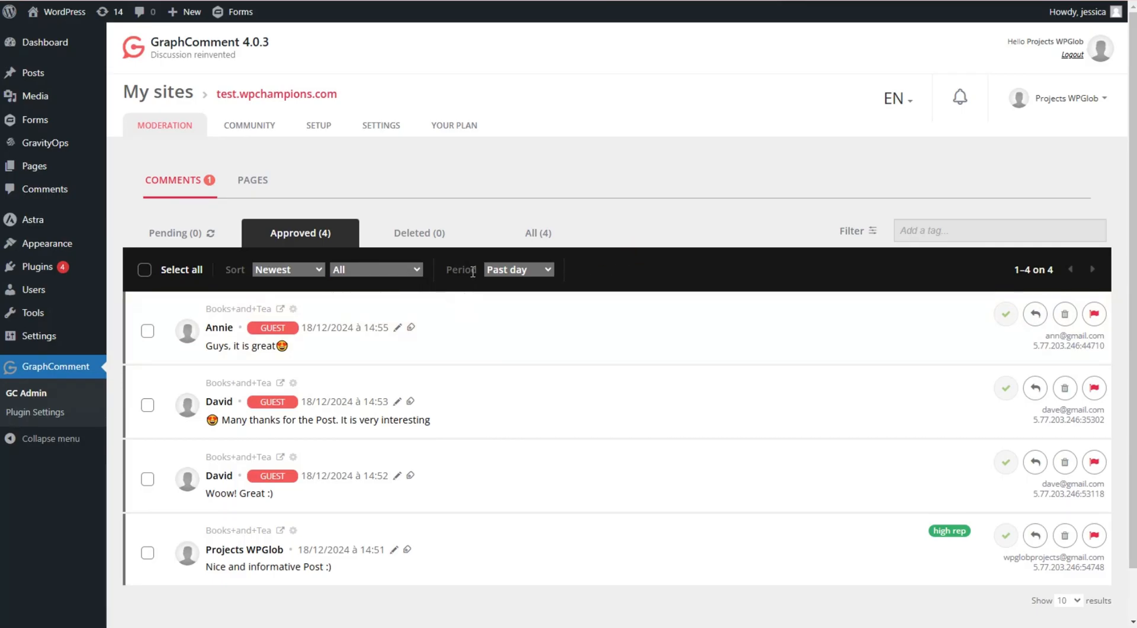
pyautogui.click(499, 270)
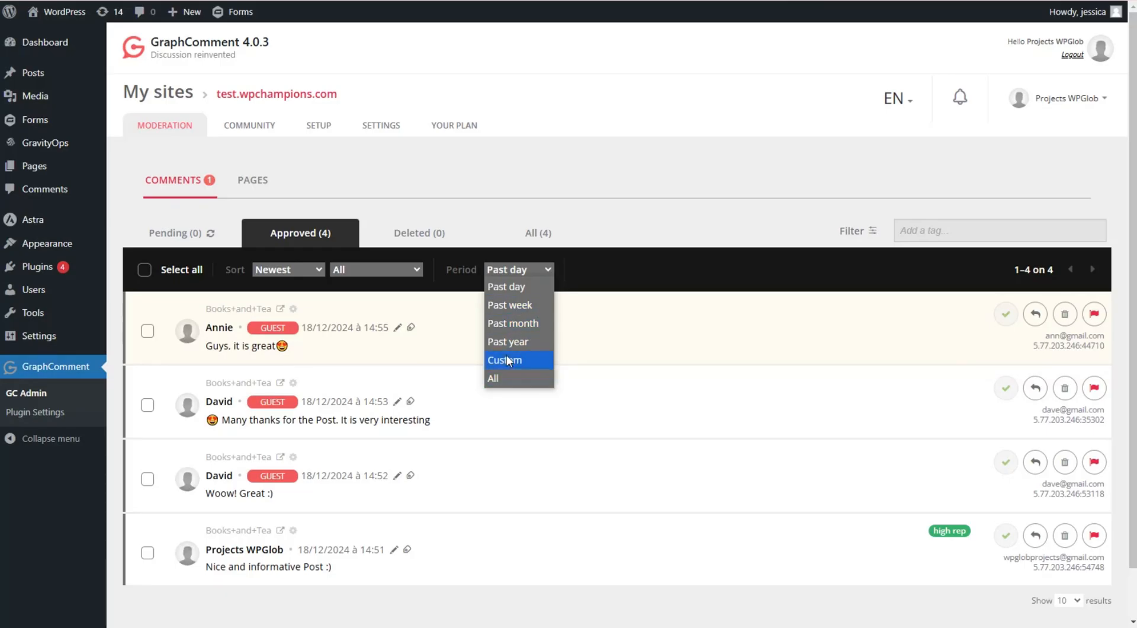
# View the available tag filters for searching the approved comments
pyautogui.click(723, 254)
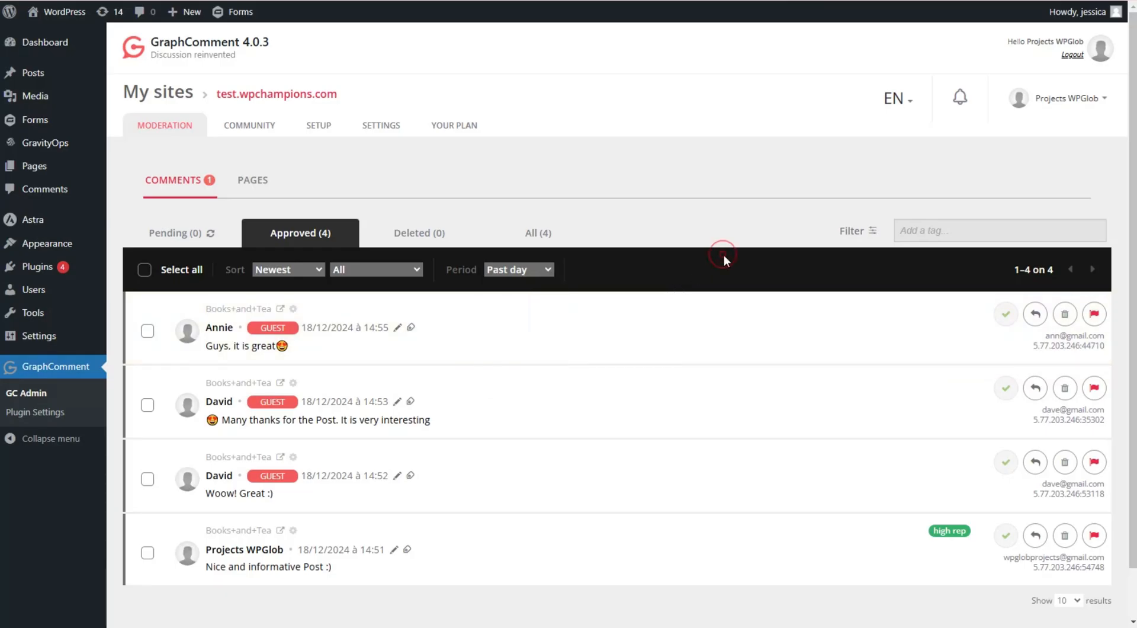
pyautogui.click(929, 232)
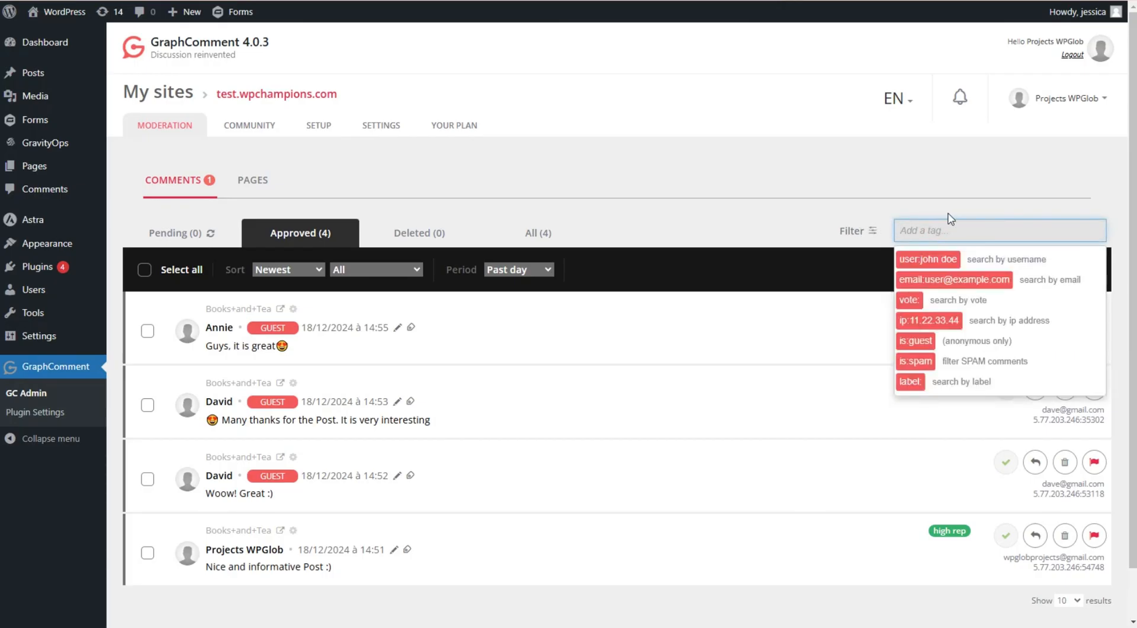
pyautogui.click(971, 210)
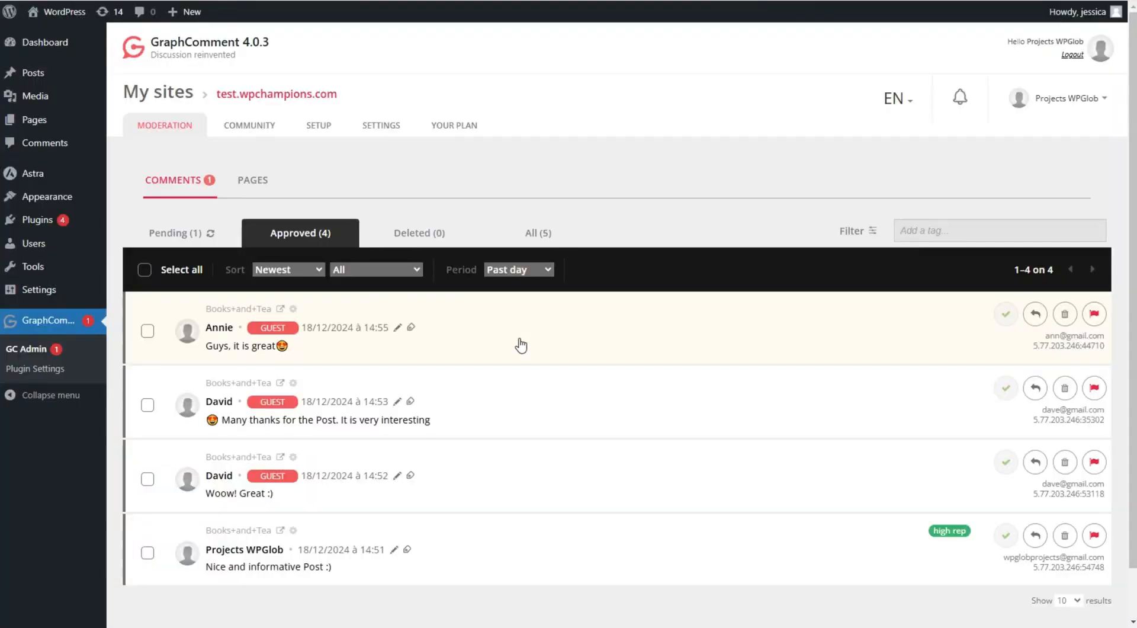
# Approve the pending guest comment "Very nice post!" and open the list of approved comments
pyautogui.click(183, 237)
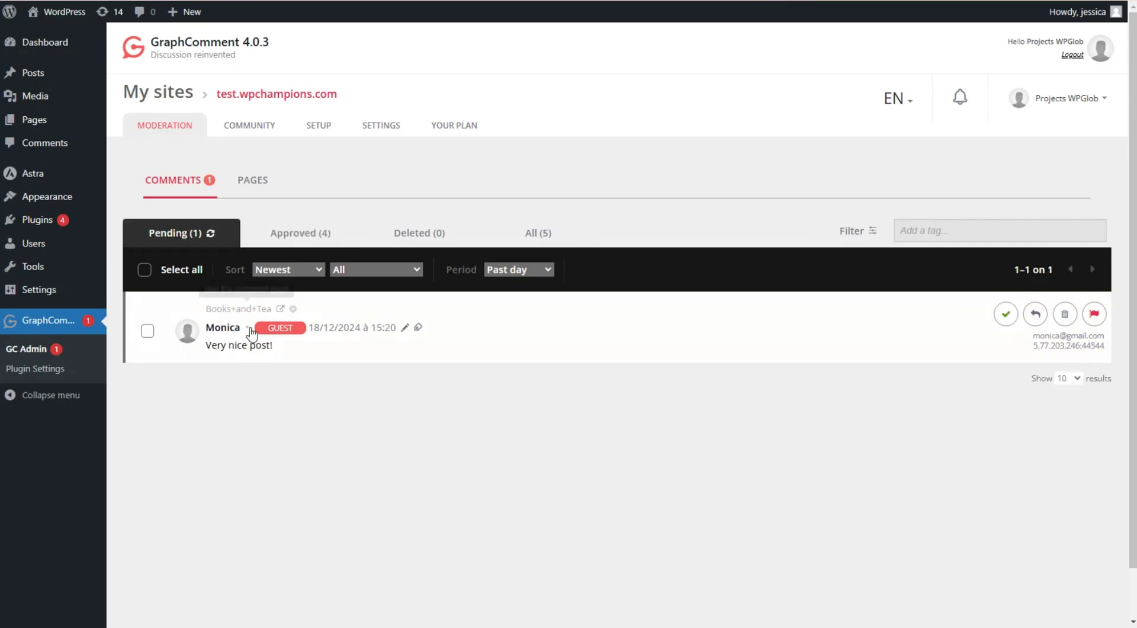
pyautogui.click(1006, 324)
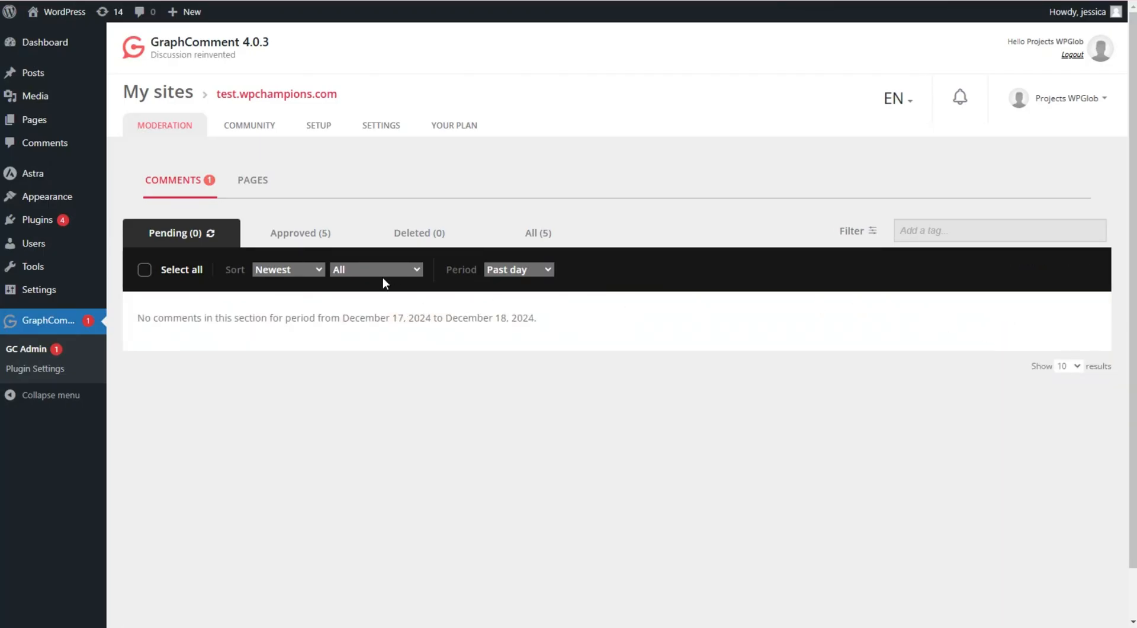
pyautogui.click(320, 236)
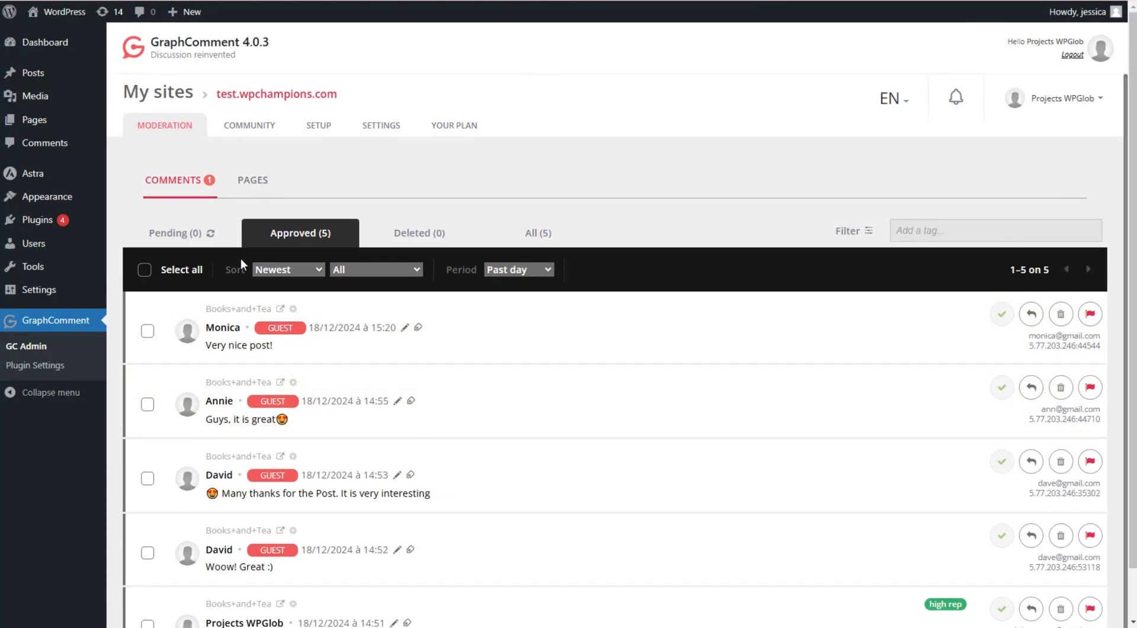
# Look through the Community and Setup pages of the test site, and open its Settings
pyautogui.click(275, 128)
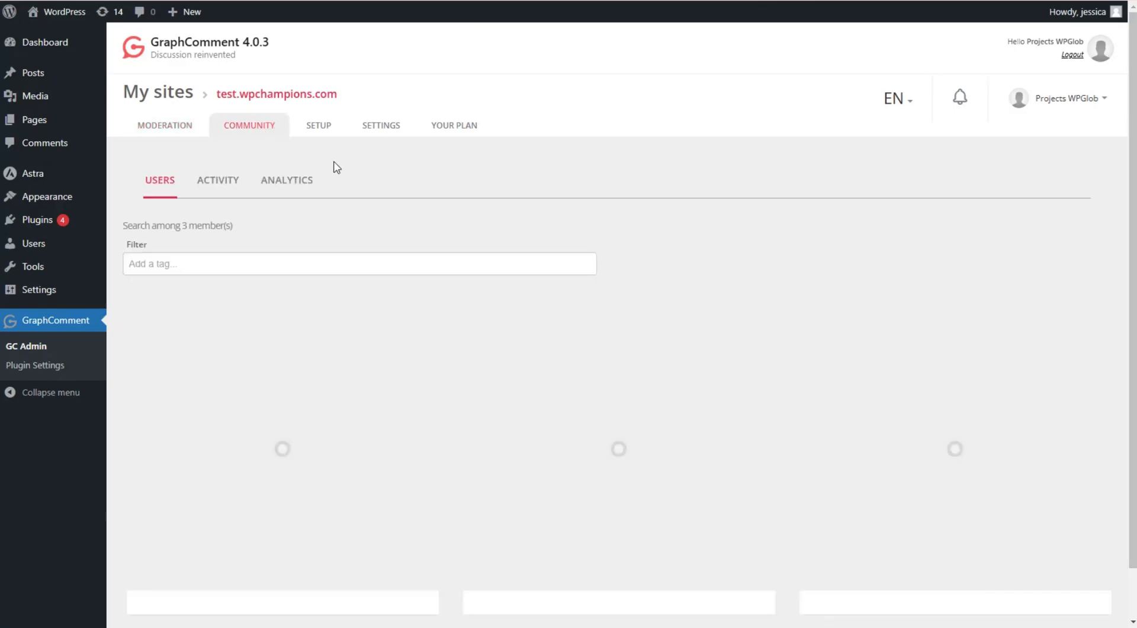
pyautogui.scroll(-1, 438, 244)
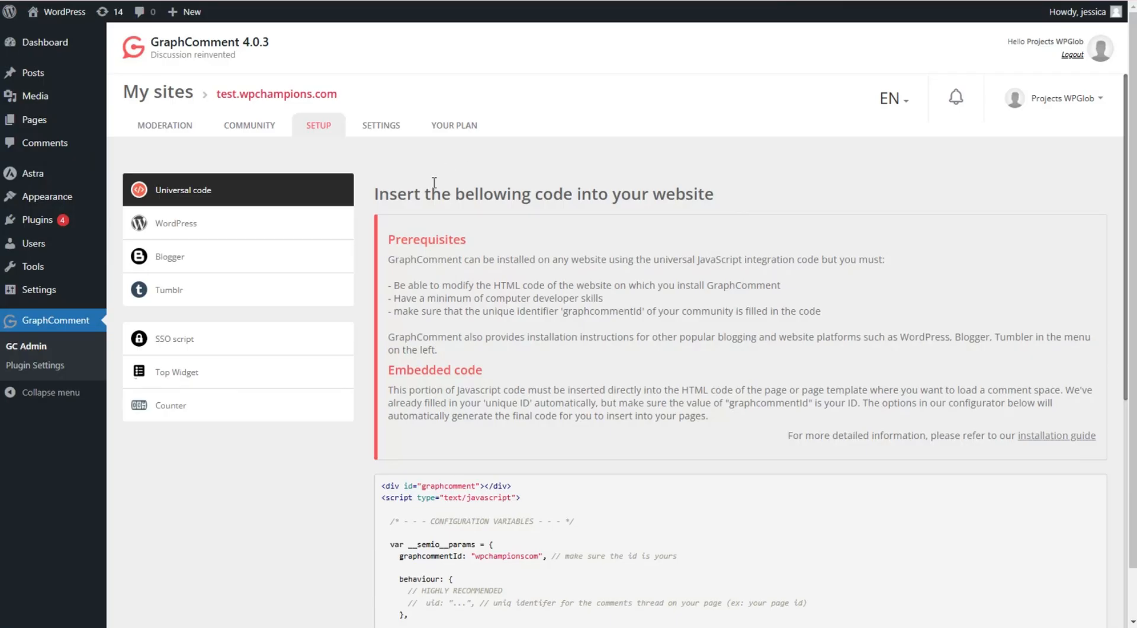
pyautogui.click(390, 128)
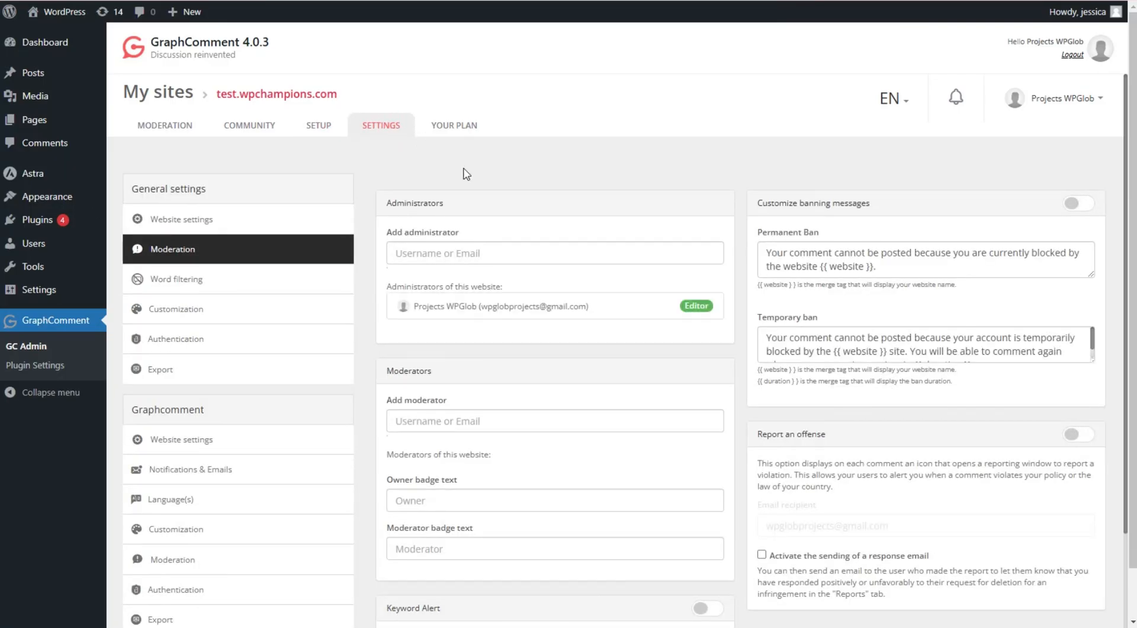
pyautogui.moveTo(97, 202)
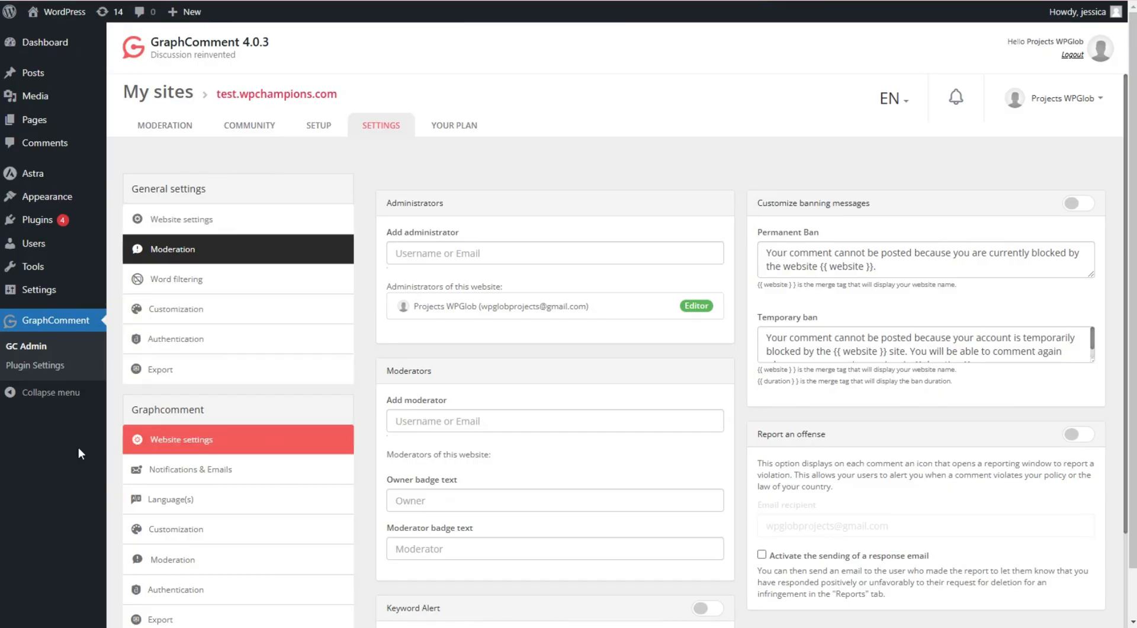
pyautogui.scroll(-1, 274, 284)
pyautogui.scroll(1, 249, 437)
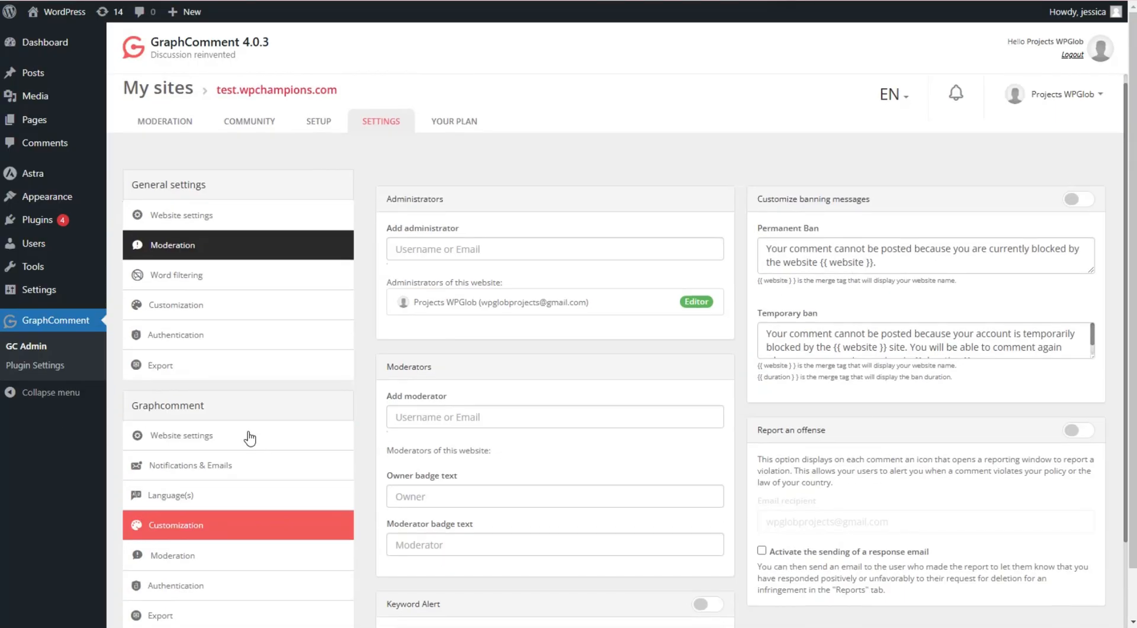
# Review the Website settings, Moderation and Word filtering sections of the general settings
pyautogui.click(224, 232)
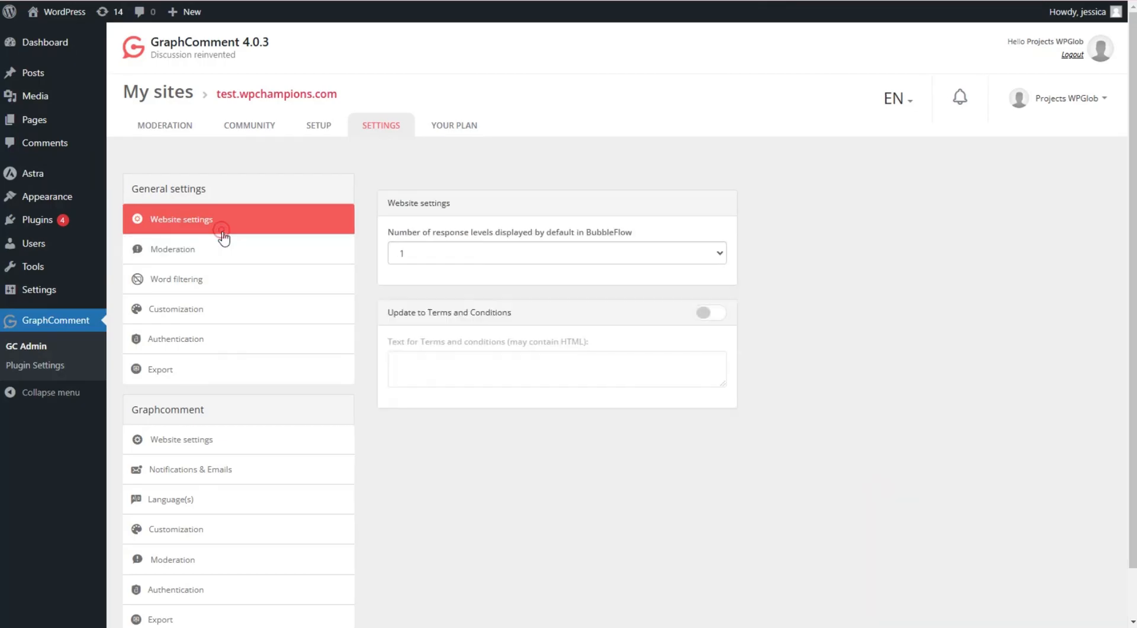
pyautogui.scroll(-1, 517, 264)
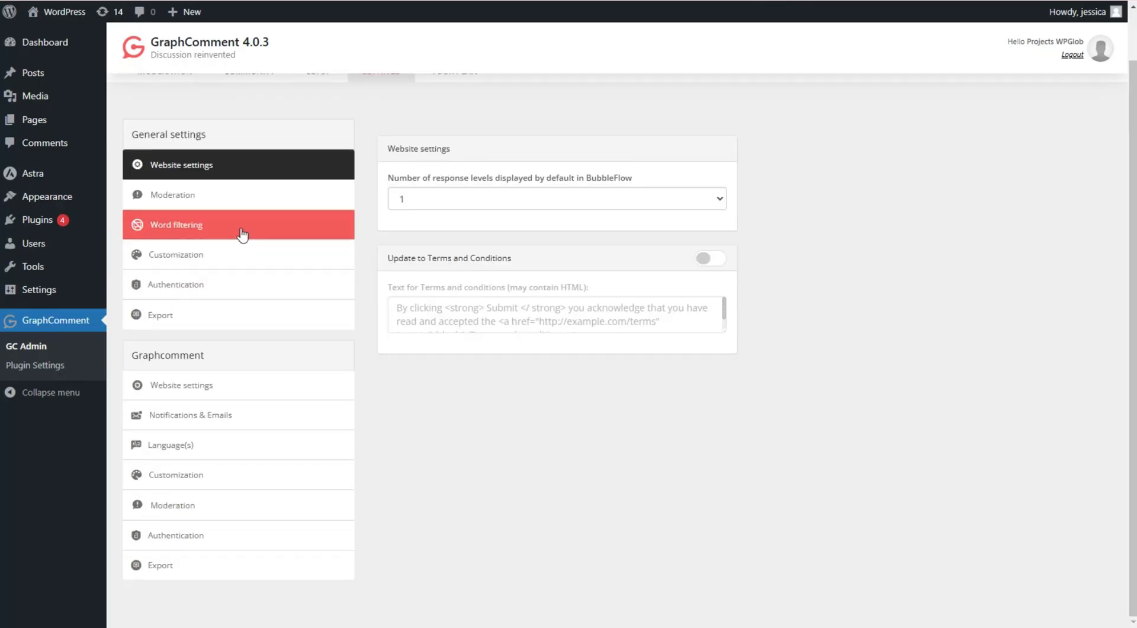
pyautogui.click(217, 194)
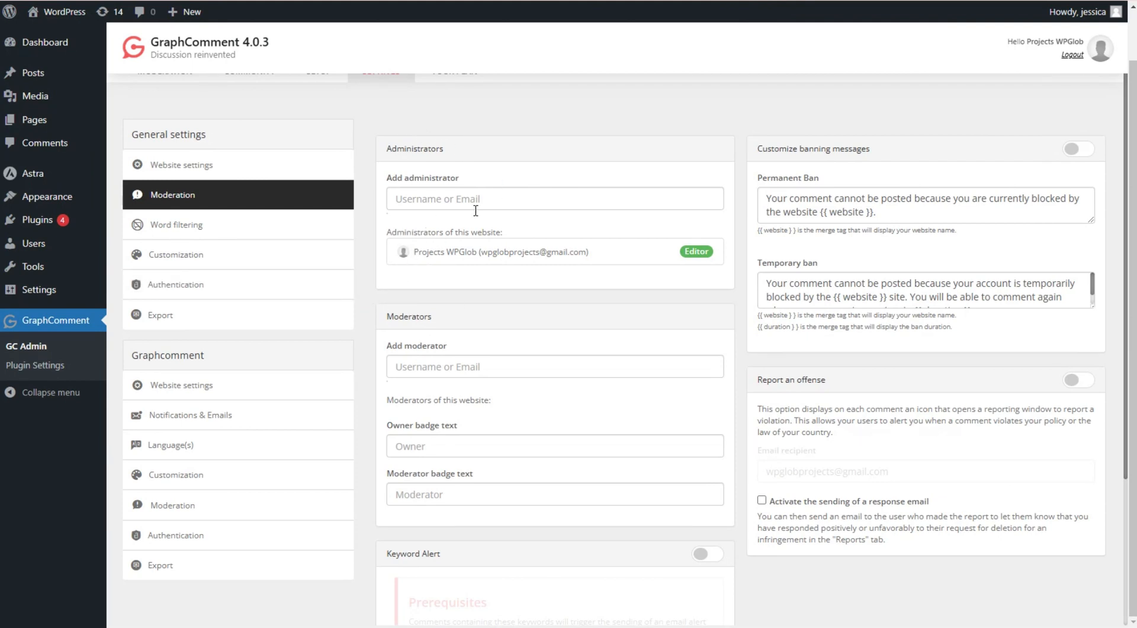
pyautogui.scroll(-2, 407, 230)
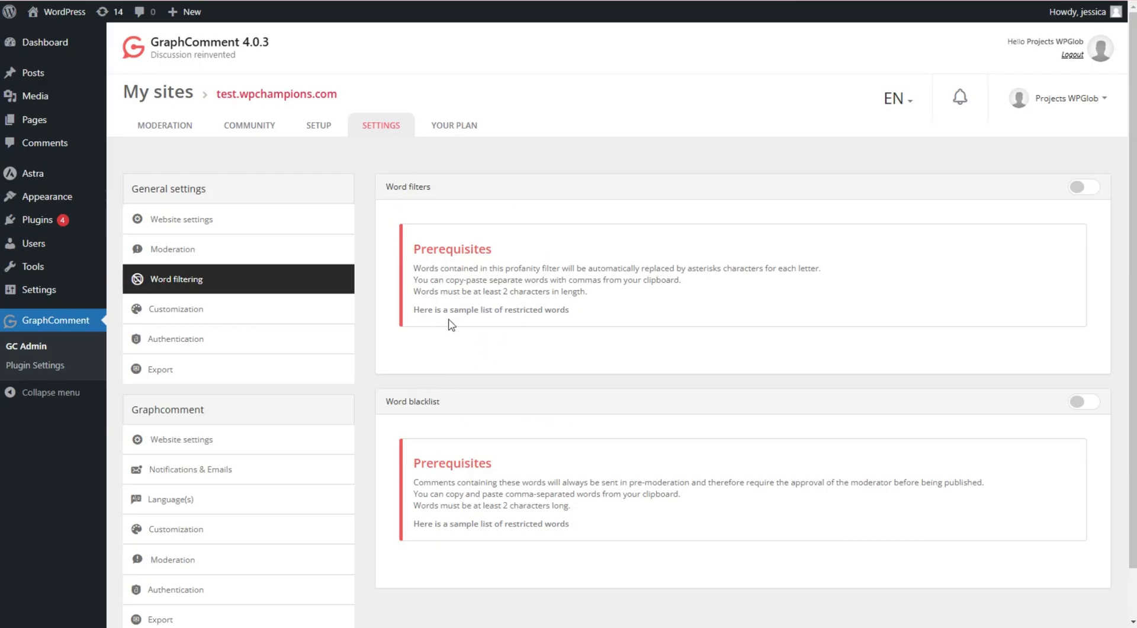
# Review the Customization, Authentication and Export sections of the general settings
pyautogui.click(137, 312)
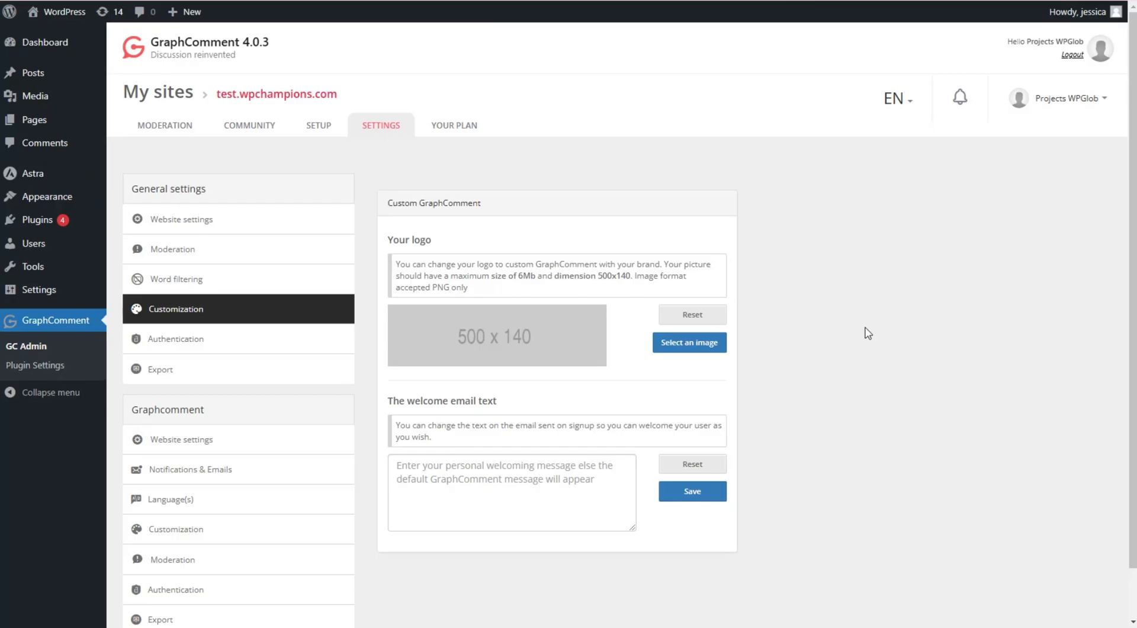
pyautogui.scroll(-1, 867, 333)
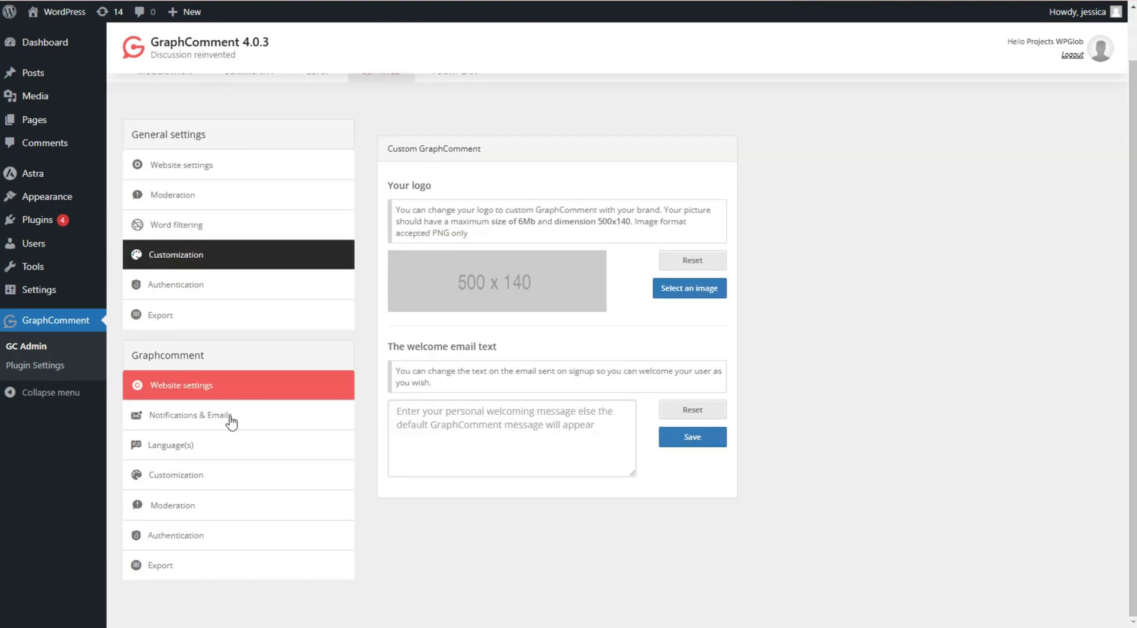
pyautogui.click(181, 290)
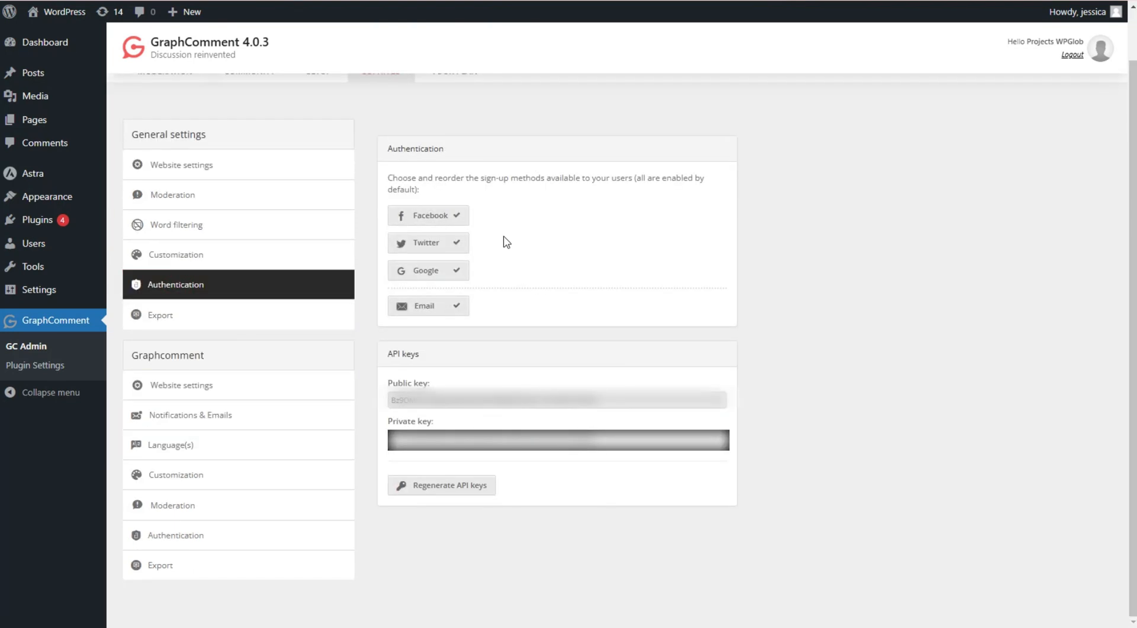
pyautogui.scroll(1, 574, 303)
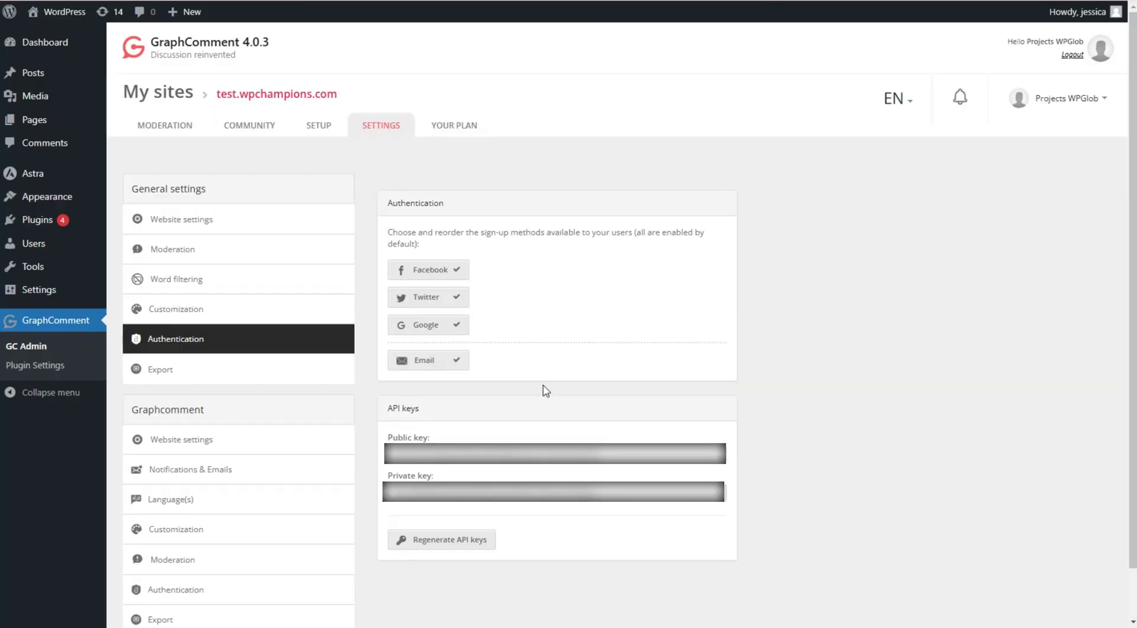
pyautogui.click(263, 367)
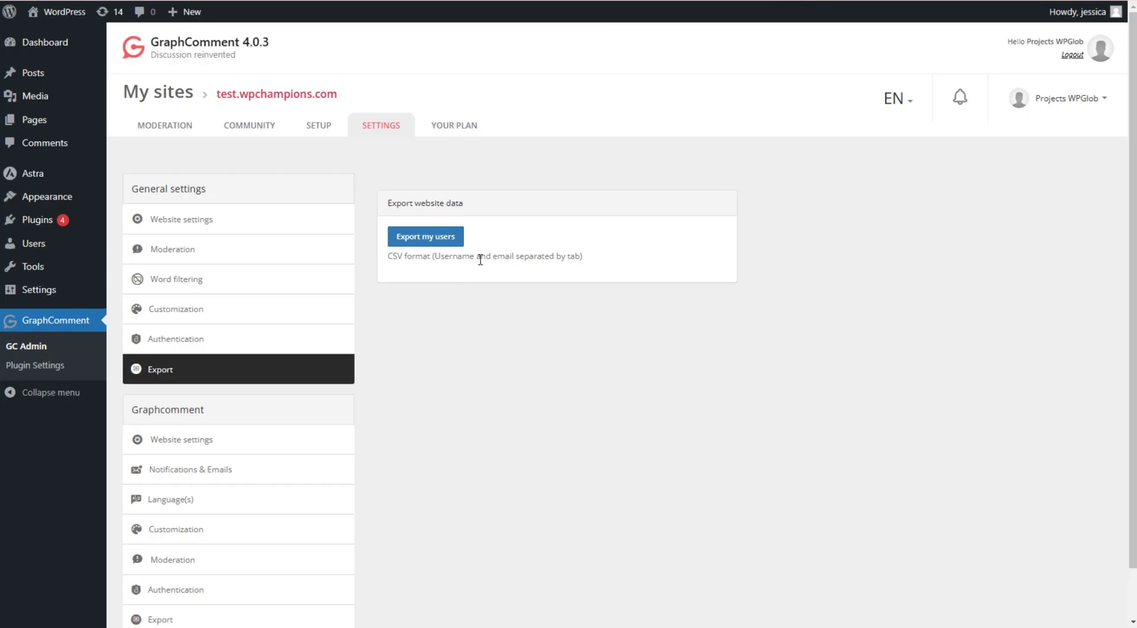
pyautogui.scroll(-1, 481, 261)
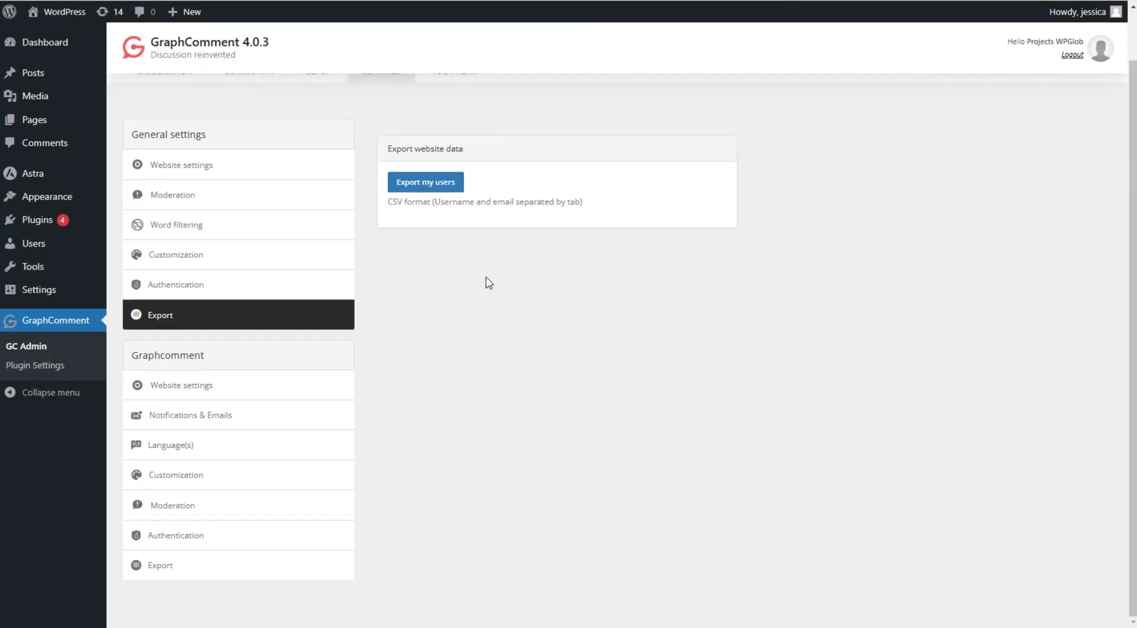
# Set the number of comments shown at loading to 5 in the Graphcomment website settings, and review the sorting and rich content options
pyautogui.click(193, 385)
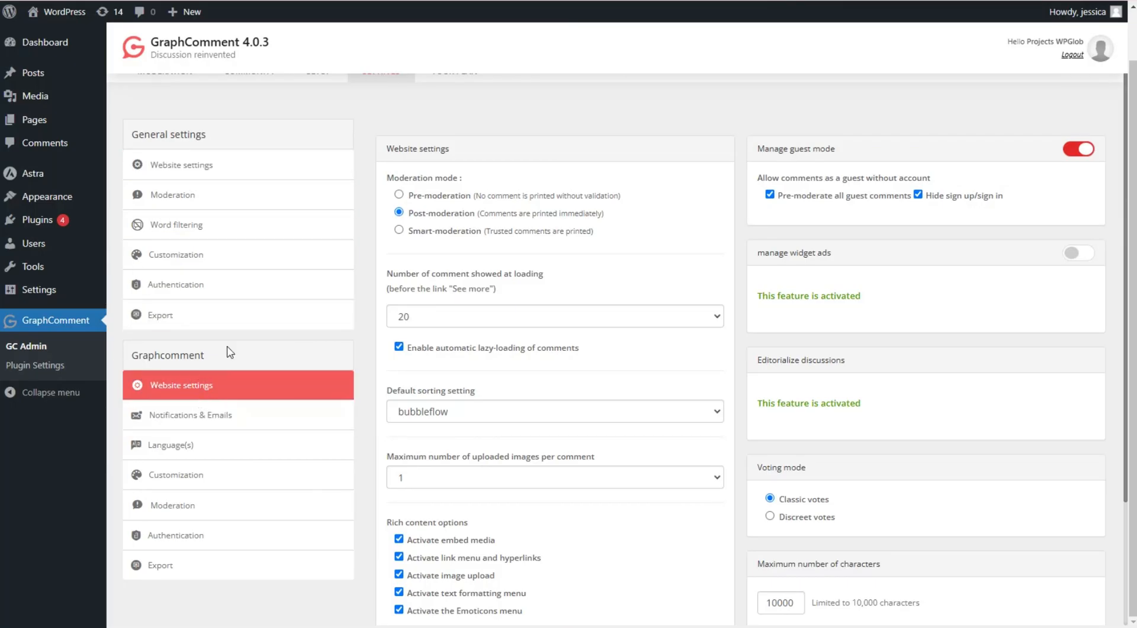
pyautogui.scroll(1, 498, 290)
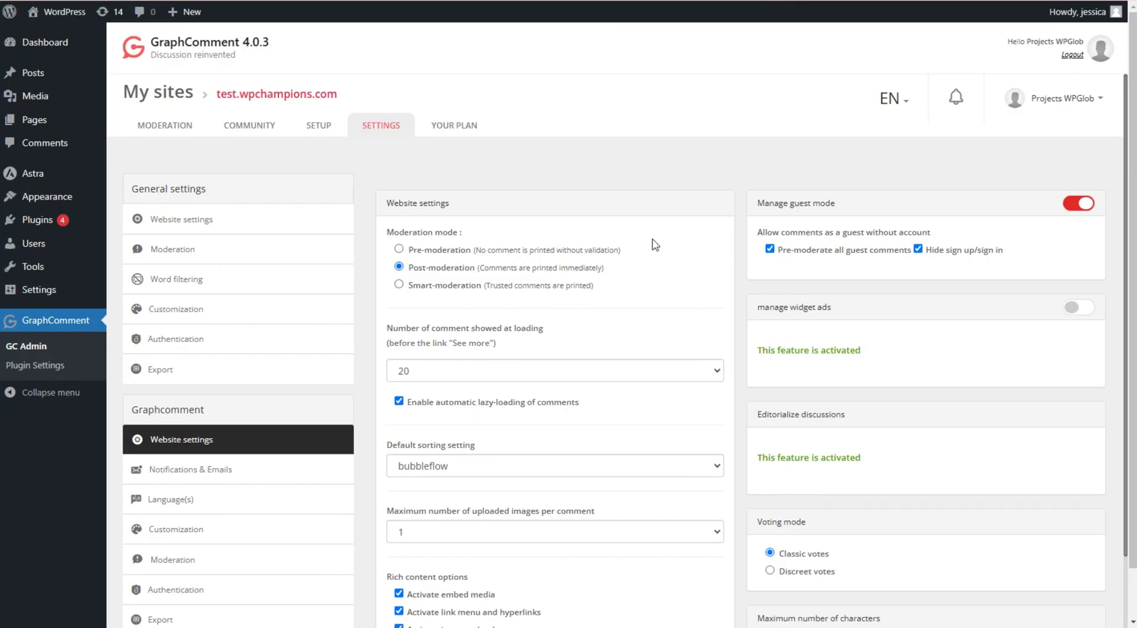
pyautogui.scroll(-1, 652, 234)
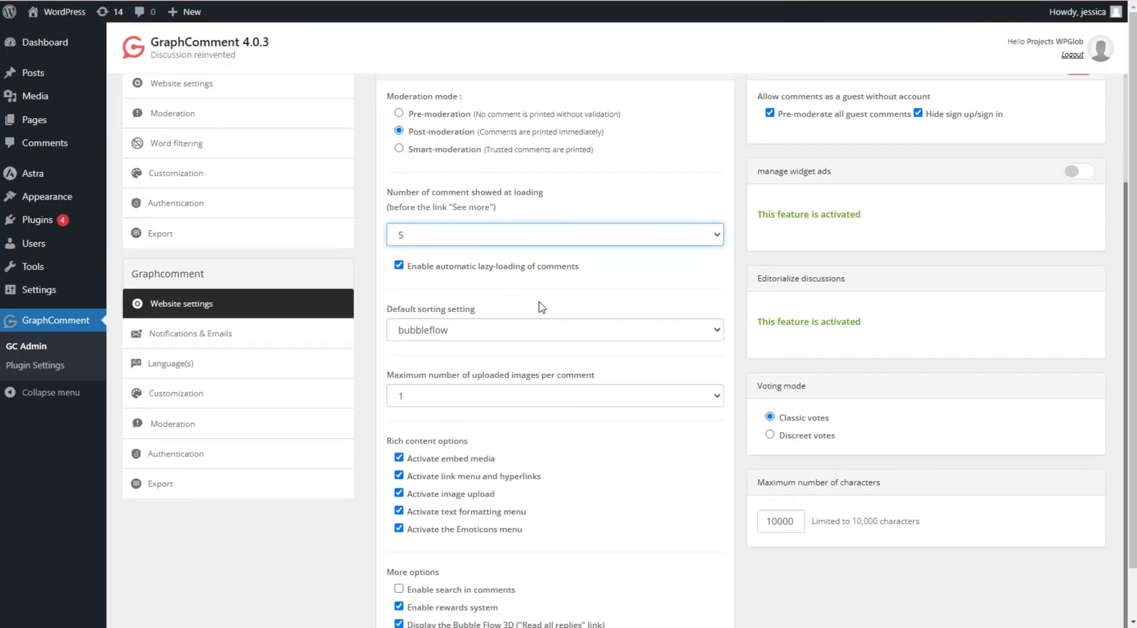
pyautogui.click(487, 330)
pyautogui.scroll(-1, 422, 557)
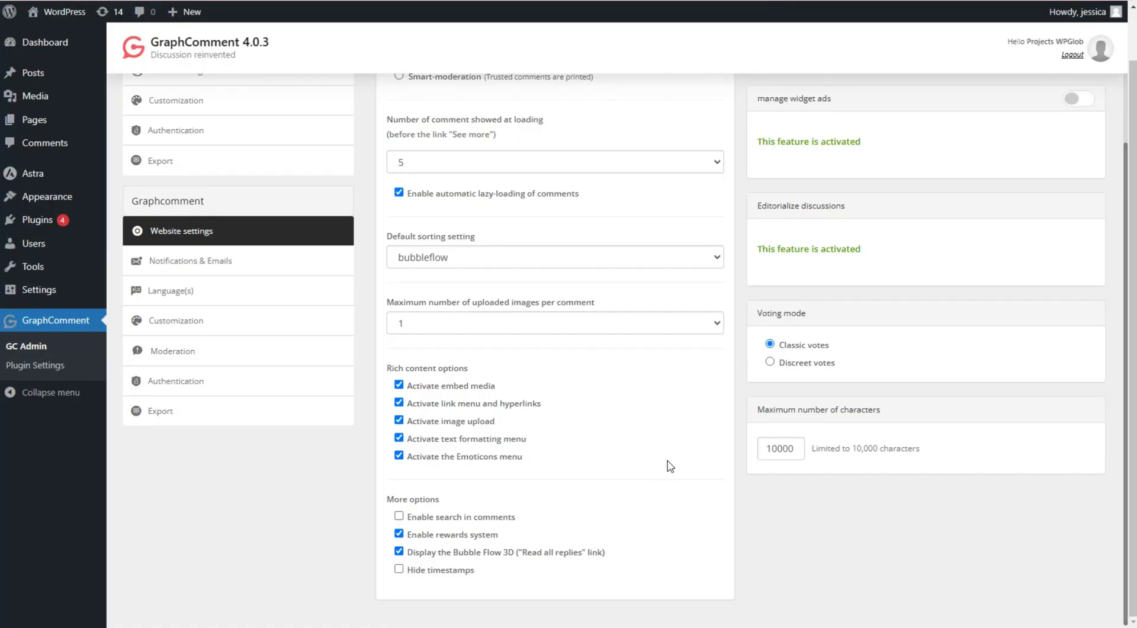
pyautogui.scroll(2, 677, 330)
pyautogui.scroll(-1, 678, 330)
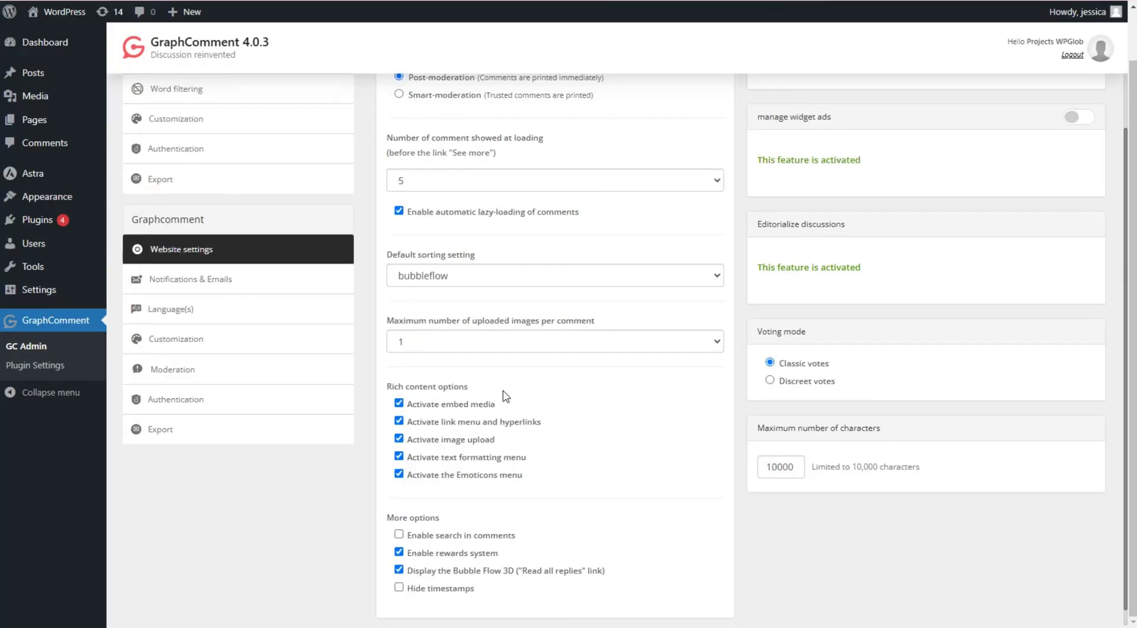
# Review the Graphcomment Notifications & Emails settings and the list of website languages
pyautogui.click(252, 283)
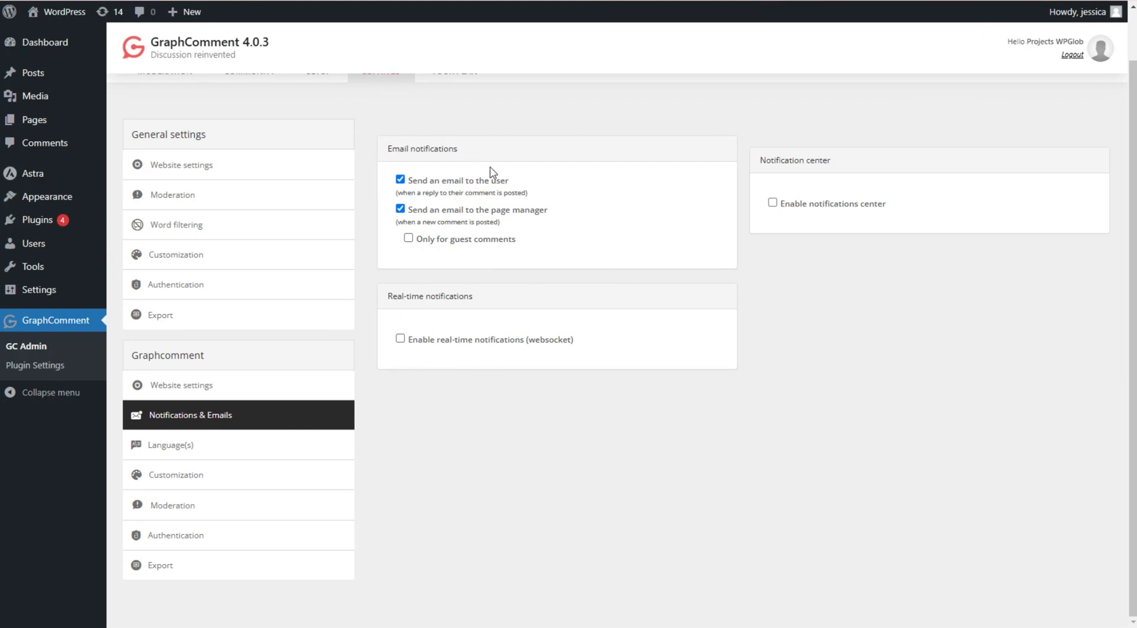
pyautogui.click(239, 452)
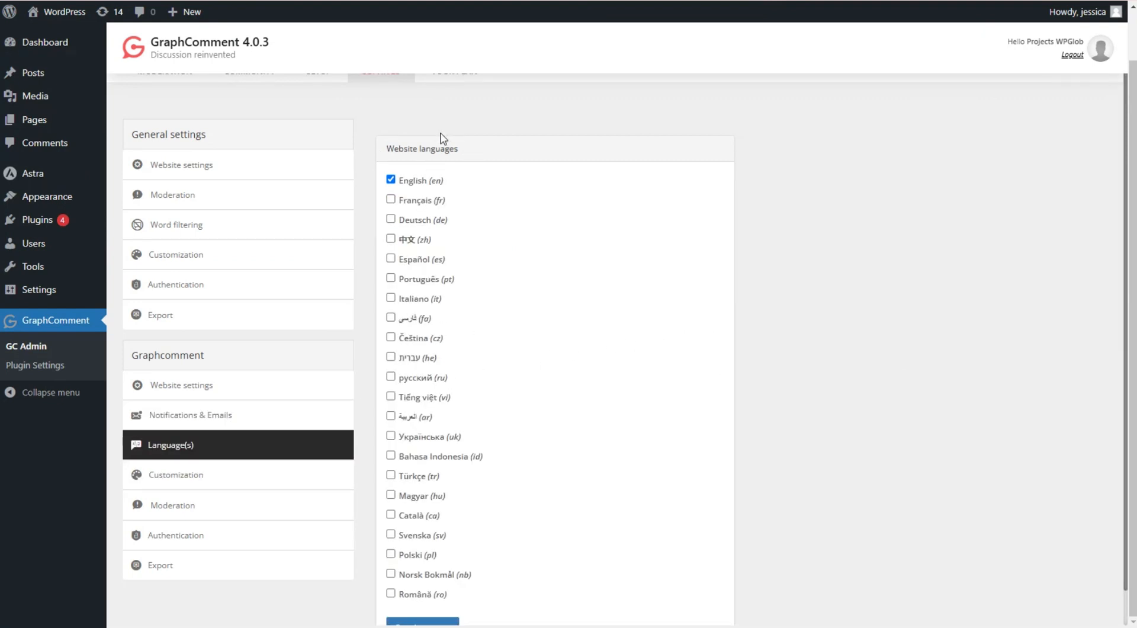
pyautogui.scroll(-1, 602, 274)
pyautogui.scroll(1, 432, 213)
pyautogui.scroll(-1, 533, 320)
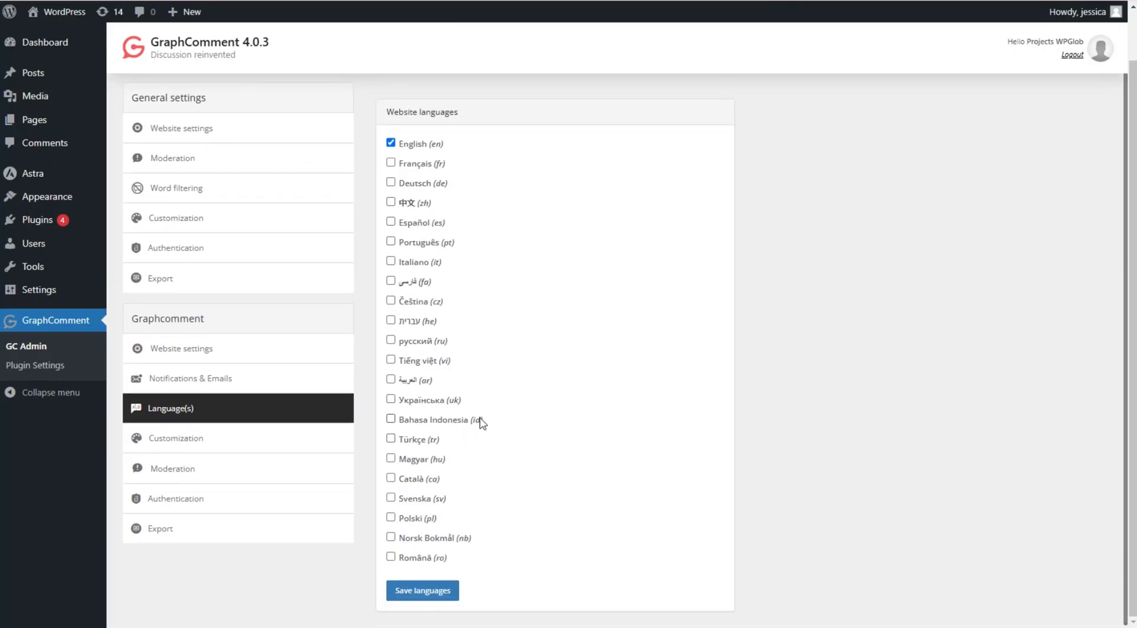
# View the light/dark theme options in the Graphcomment customization, and try the Denim color theme before reselecting GraphComment
pyautogui.click(236, 443)
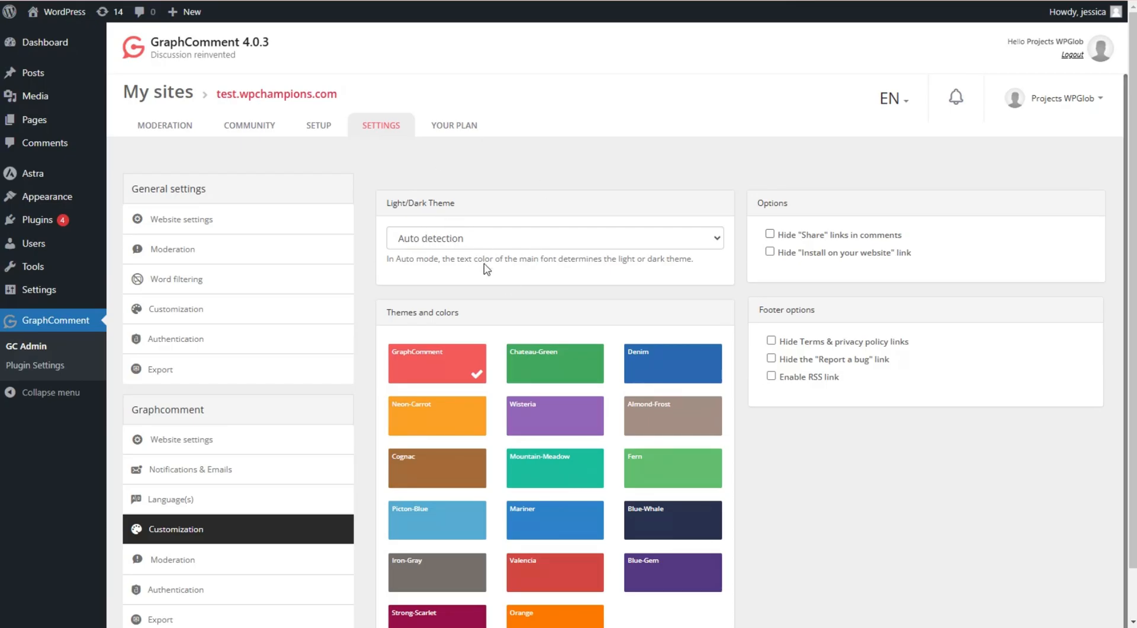
pyautogui.click(458, 240)
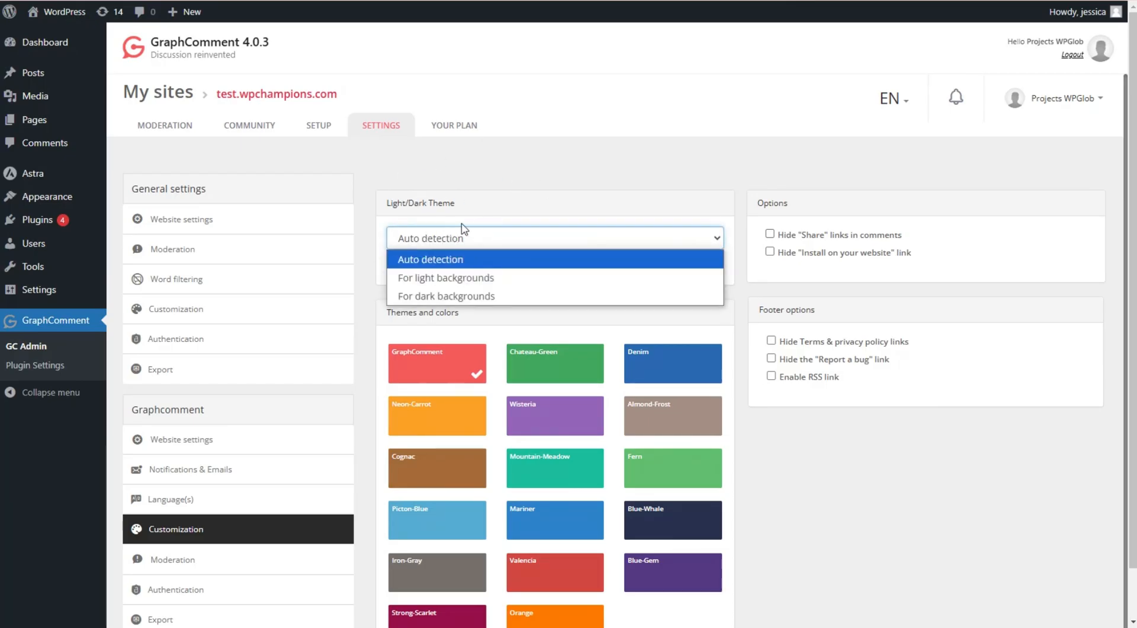
pyautogui.scroll(-1, 468, 284)
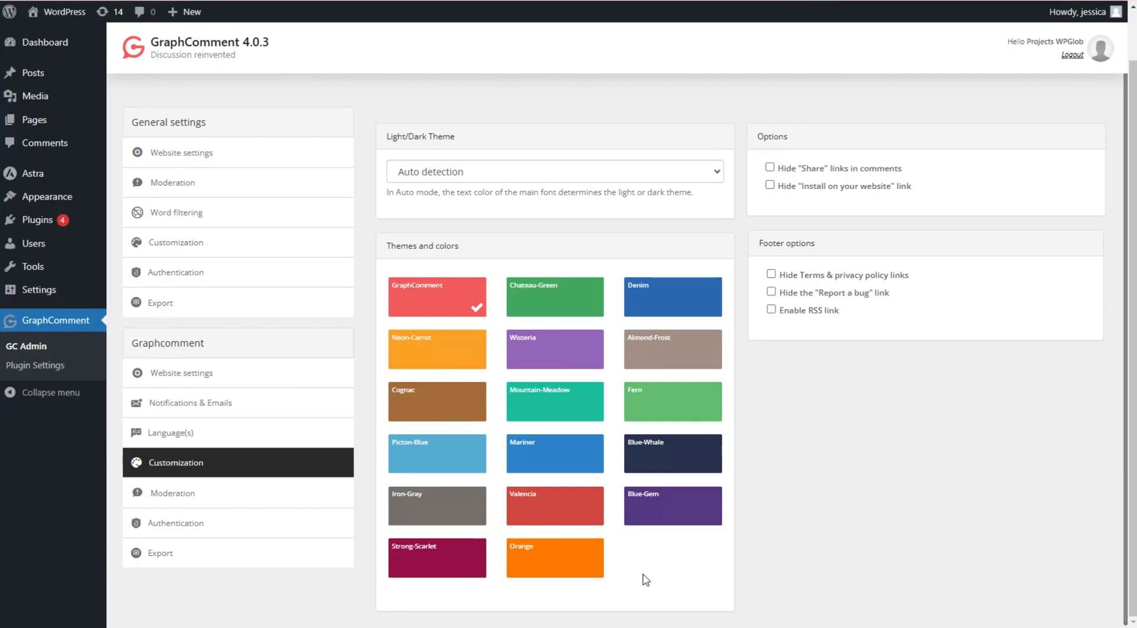
pyautogui.click(666, 296)
pyautogui.click(437, 299)
# Review the Graphcomment hypertext link moderation, Authentication and Export settings
pyautogui.click(267, 493)
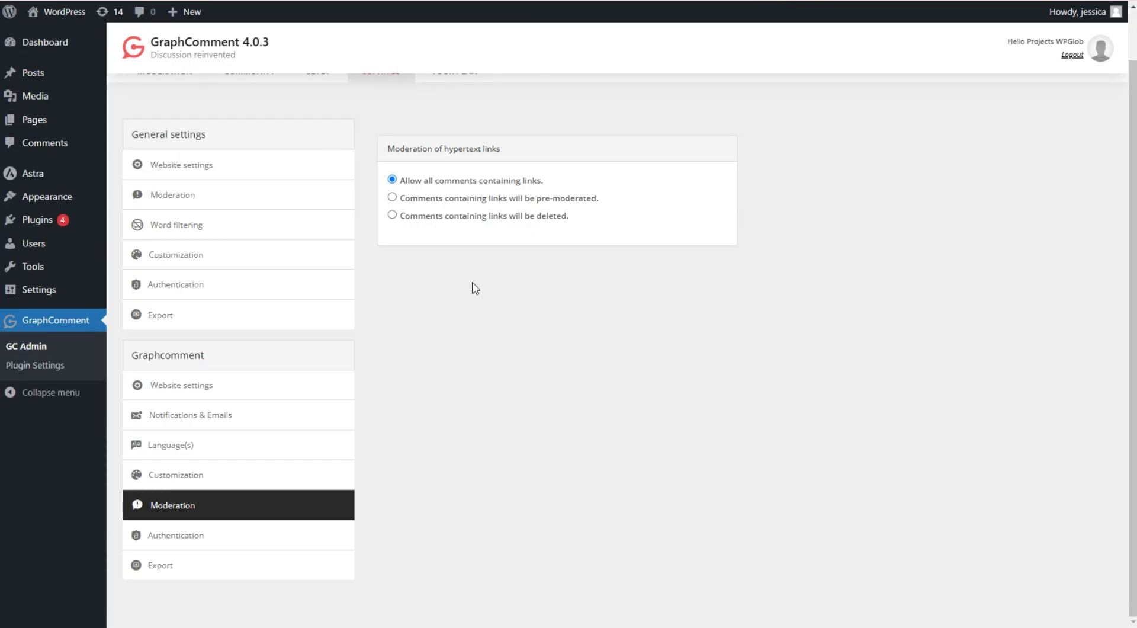
pyautogui.click(225, 543)
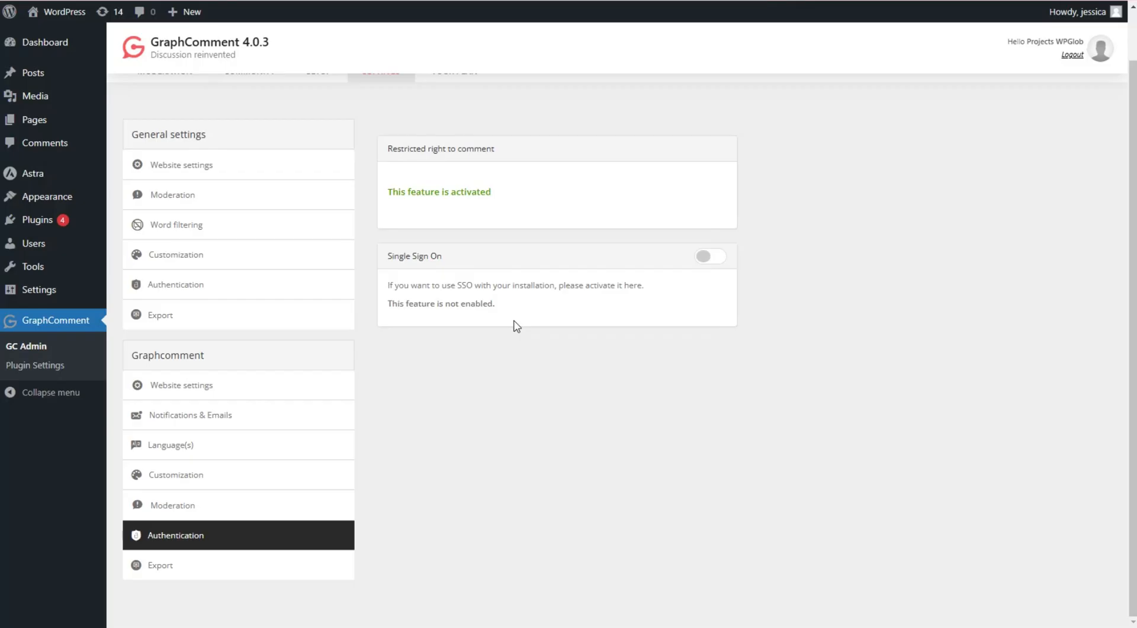
pyautogui.click(229, 566)
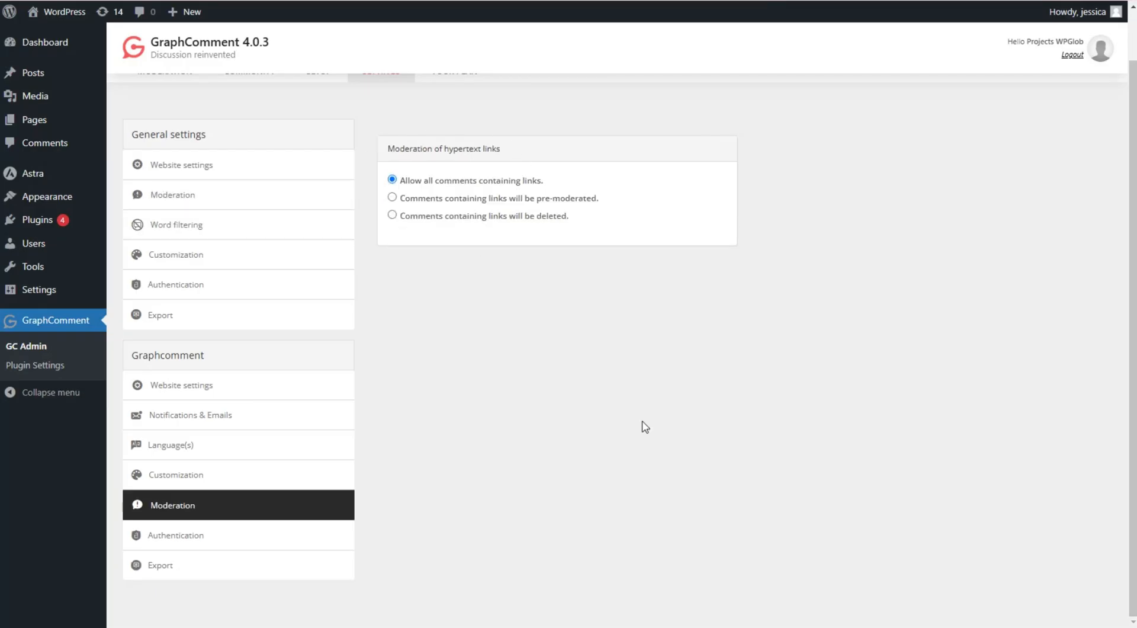
# Review the site's current GraphComment subscription and the Basic, Starter and Pro plan offers
pyautogui.scroll(1, 566, 474)
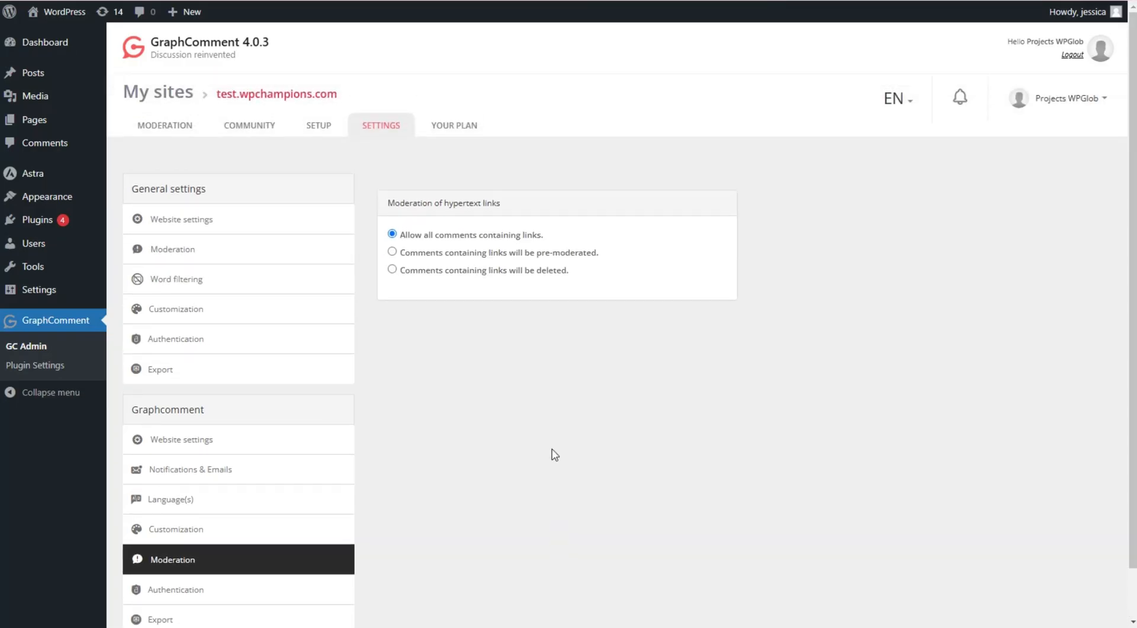
pyautogui.click(461, 136)
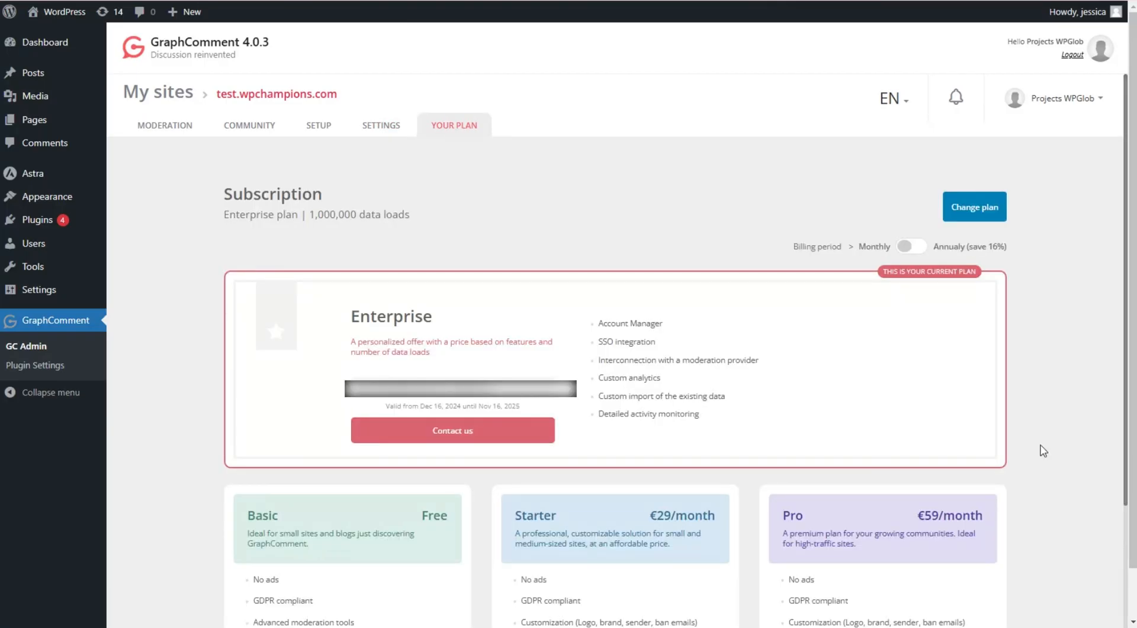
pyautogui.scroll(-5, 1044, 449)
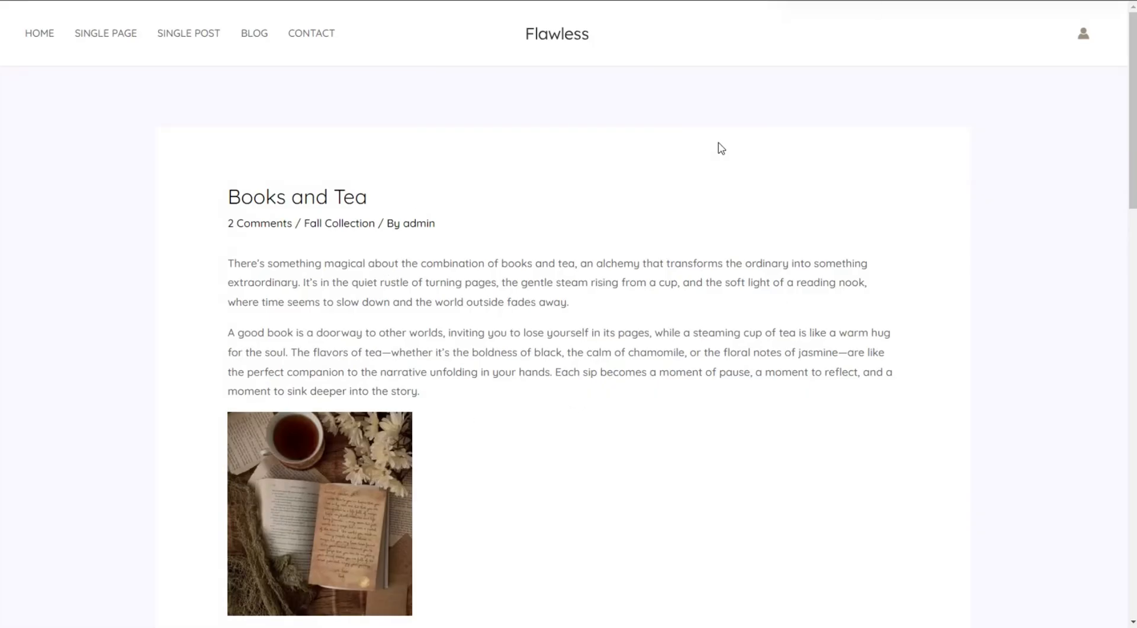
# Examine the GraphComment comment section beneath the published "Books and Tea" post, from the comment box to the footer links
pyautogui.scroll(-10, 721, 148)
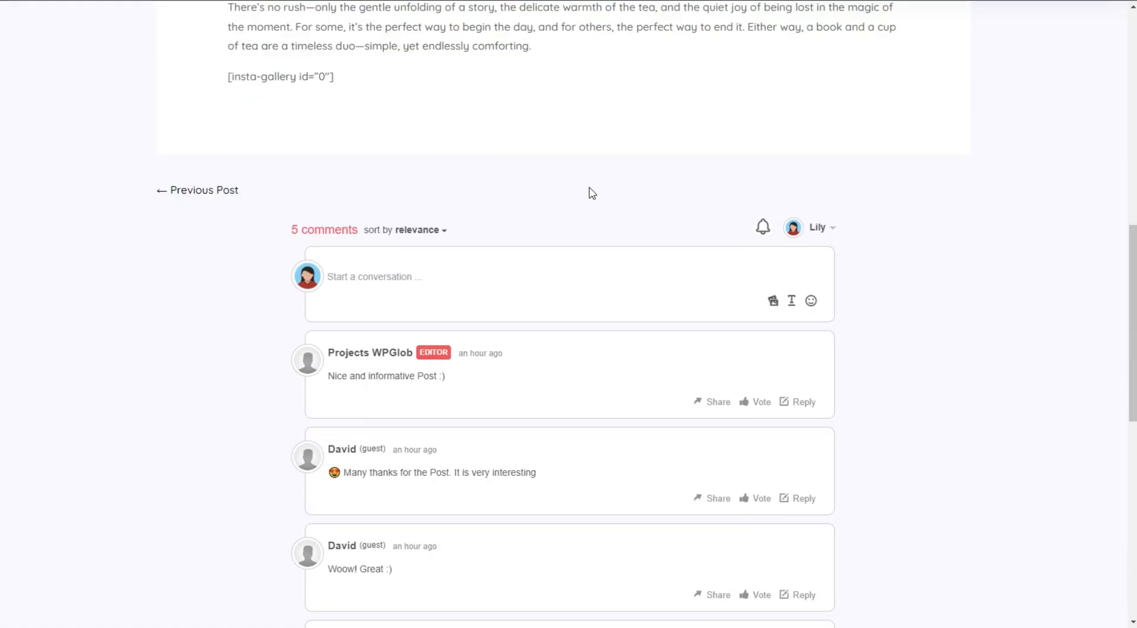
pyautogui.scroll(-3, 593, 193)
pyautogui.scroll(1, 612, 180)
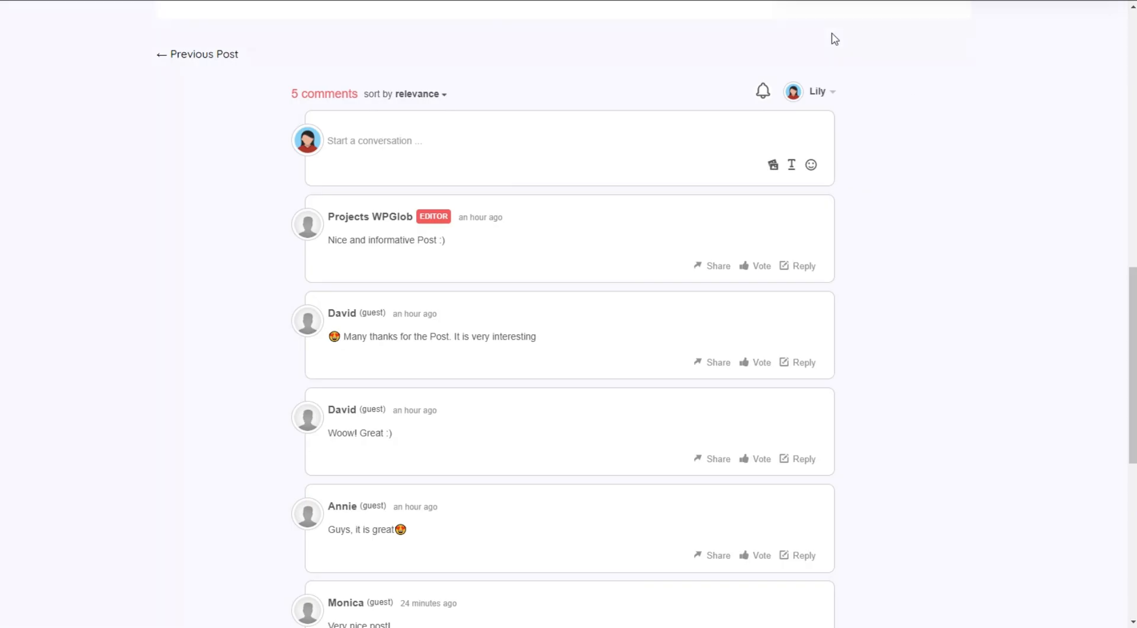
pyautogui.scroll(-4, 597, 205)
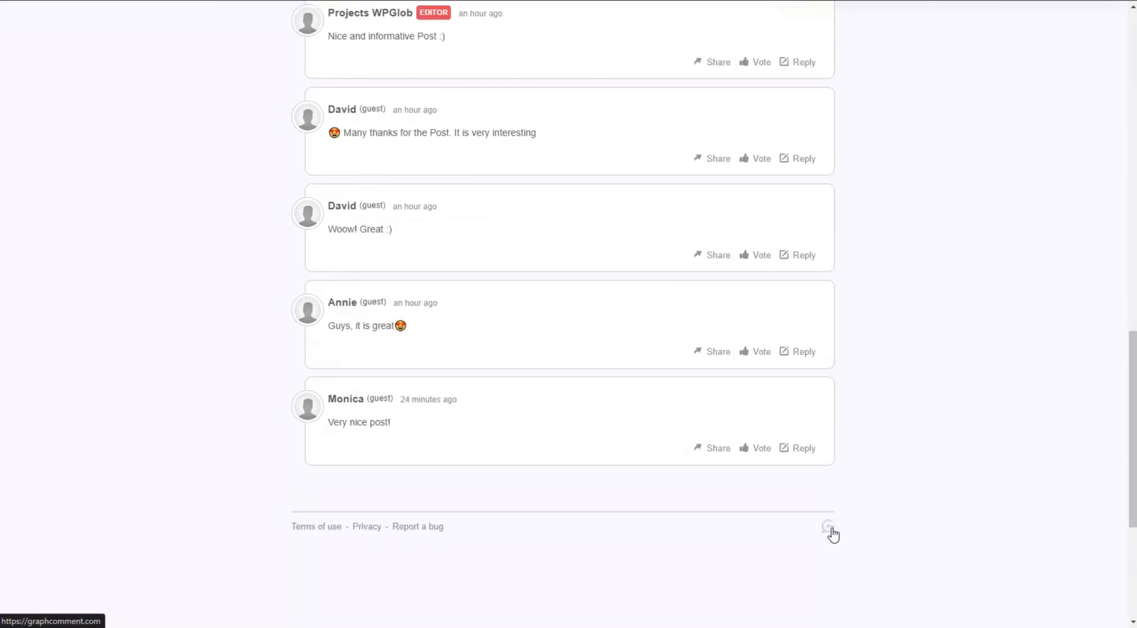
pyautogui.scroll(4, 832, 533)
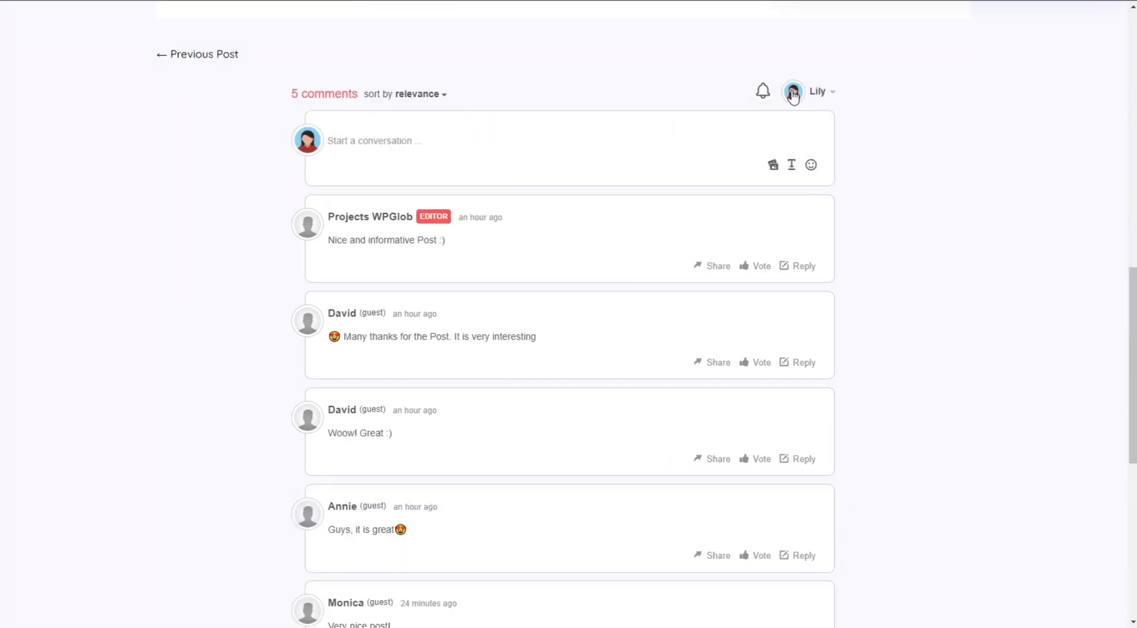
# Sort the post's comments by newest and by oldest, and return the order to relevance
pyautogui.click(428, 94)
pyautogui.click(407, 147)
pyautogui.click(382, 94)
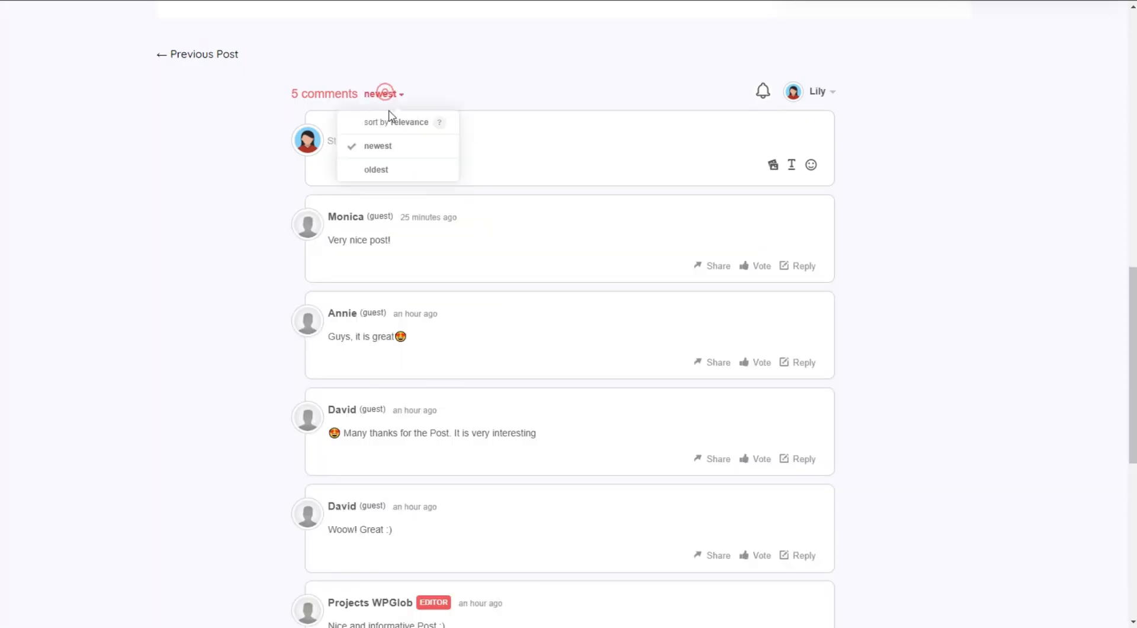
pyautogui.click(394, 170)
pyautogui.click(388, 95)
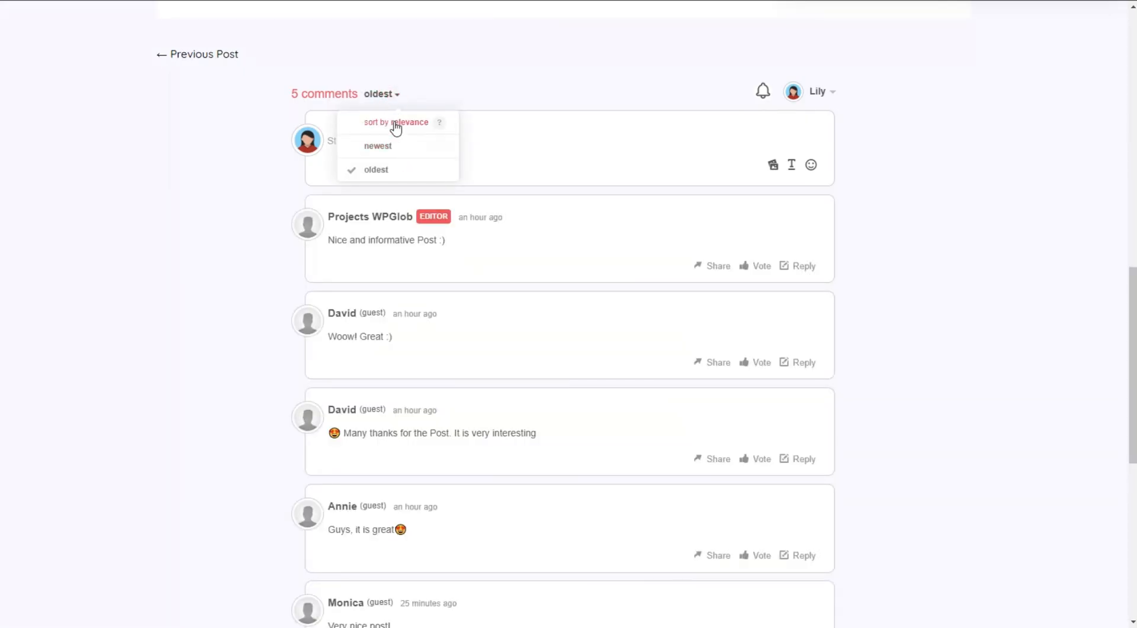
pyautogui.click(402, 122)
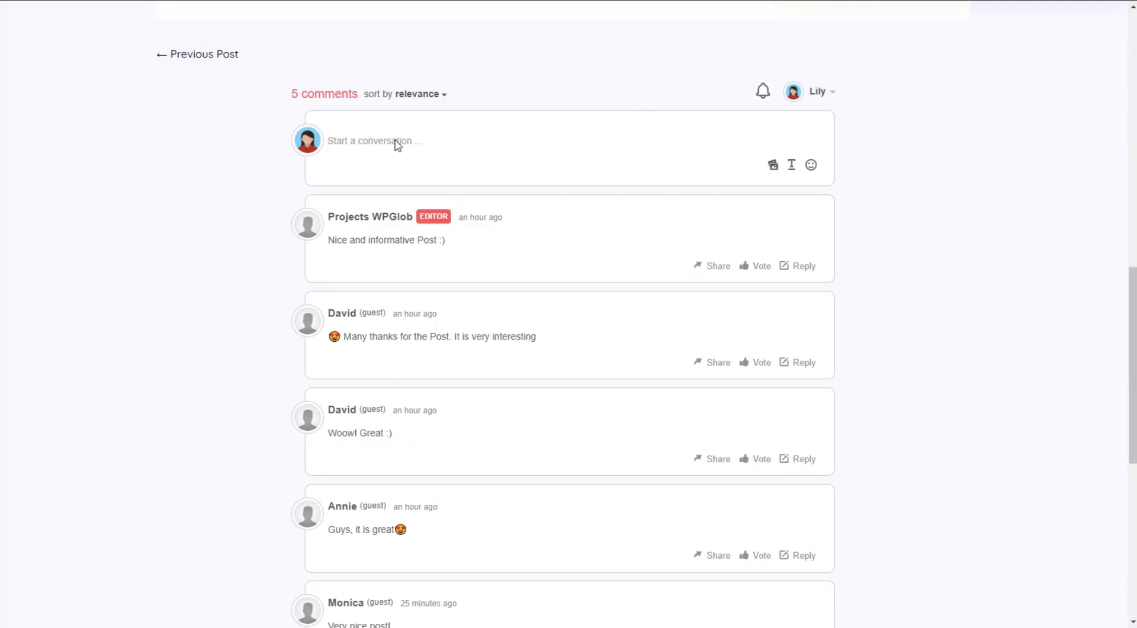
# Post the comment "Wonderful" in bold italic with the thumbs-up image 4d356f76b7e3d833d739c59dfa41a080_t from the Desktop attached
pyautogui.click(356, 136)
pyautogui.write('Wonderful')
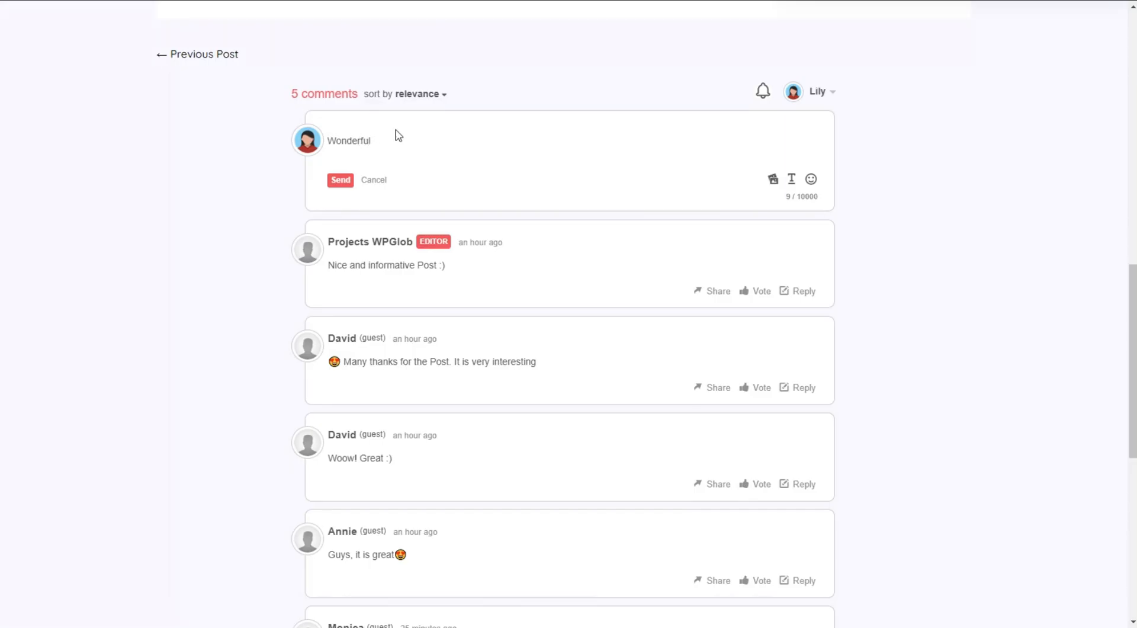
pyautogui.click(773, 179)
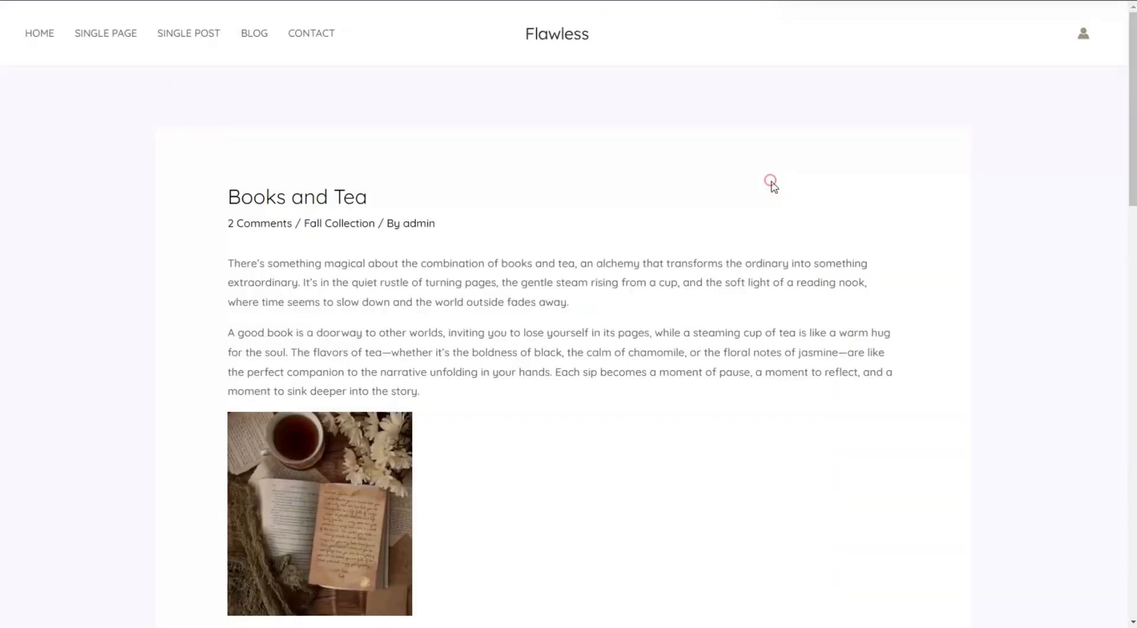
pyautogui.click(172, 92)
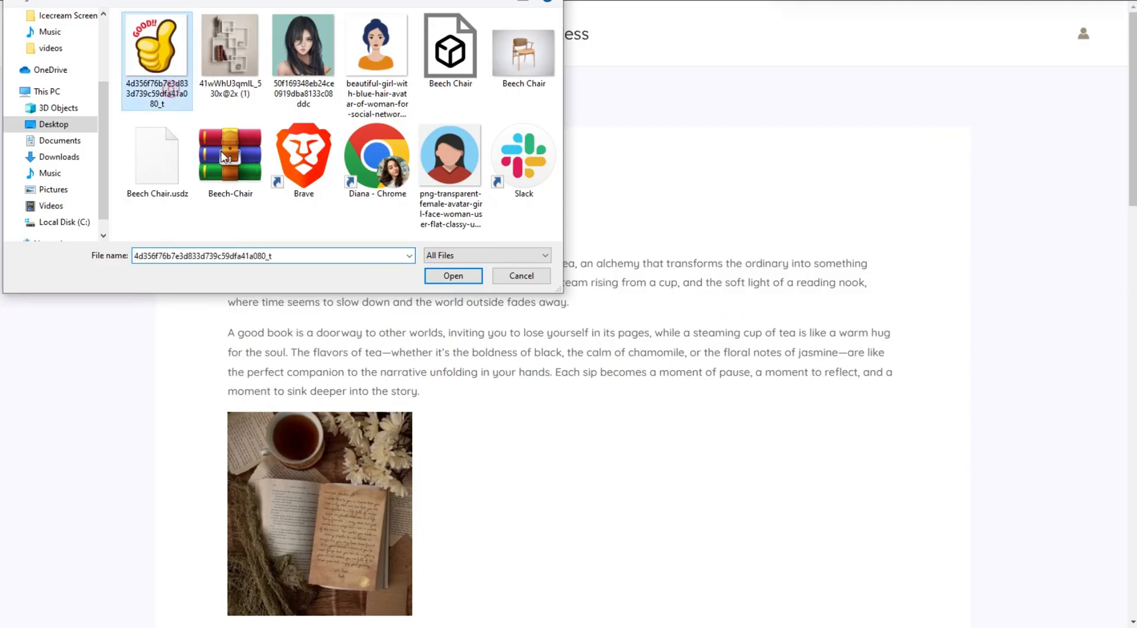
pyautogui.click(453, 275)
pyautogui.scroll(-15, 540, 275)
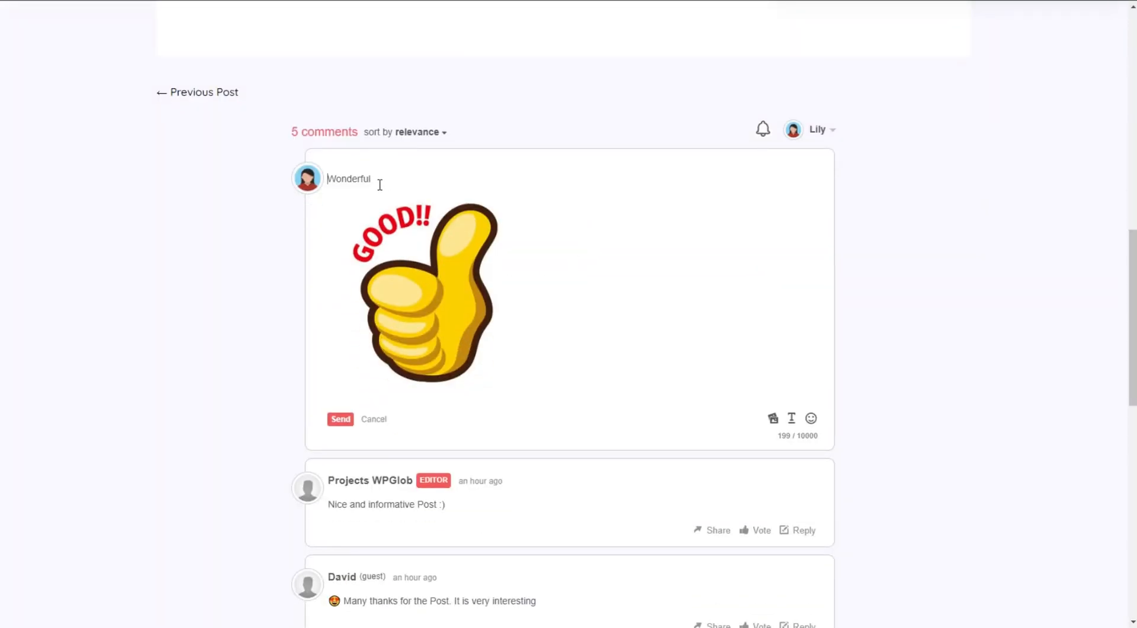
pyautogui.doubleClick(367, 181)
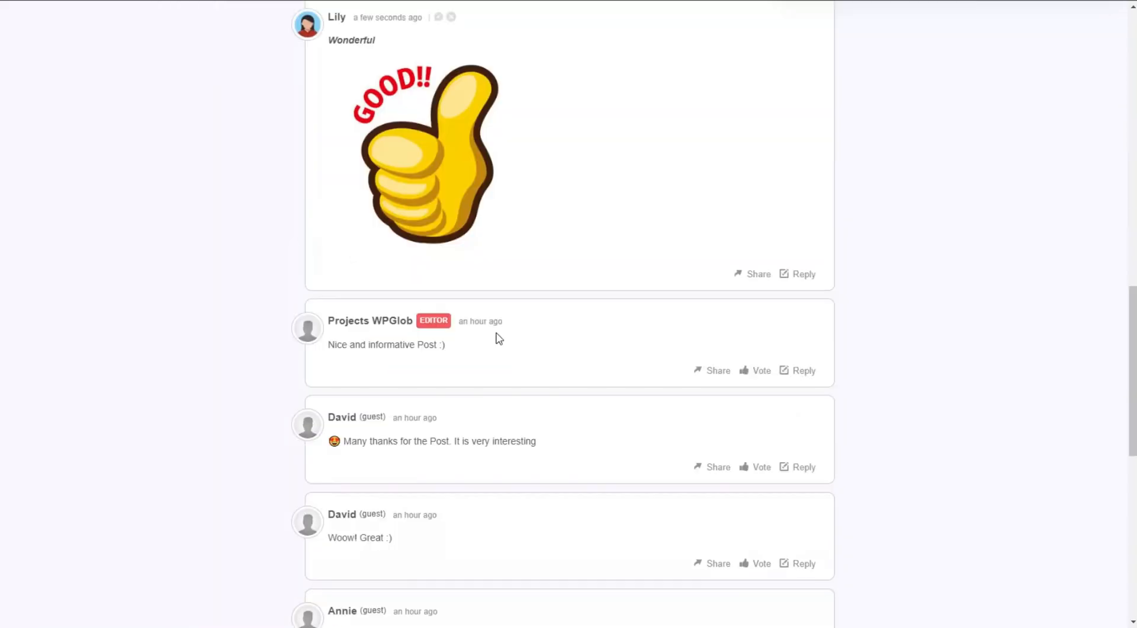
# Vote for the editor's comment "Nice and informative Post :)" with the diamond rating
pyautogui.scroll(-1, 496, 337)
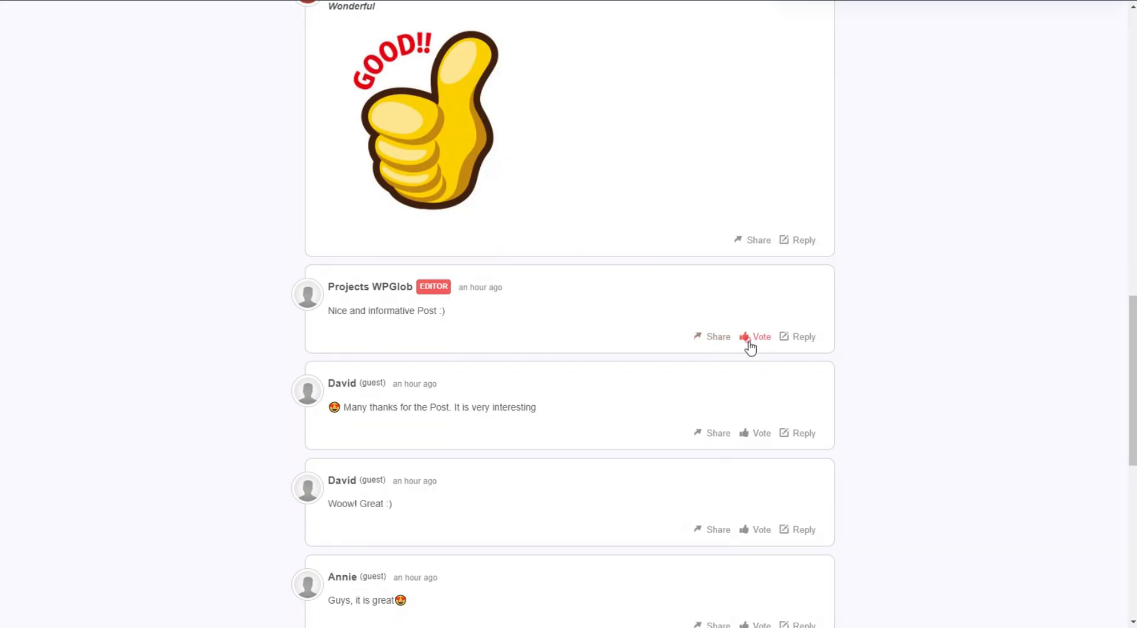
pyautogui.click(751, 349)
pyautogui.click(643, 280)
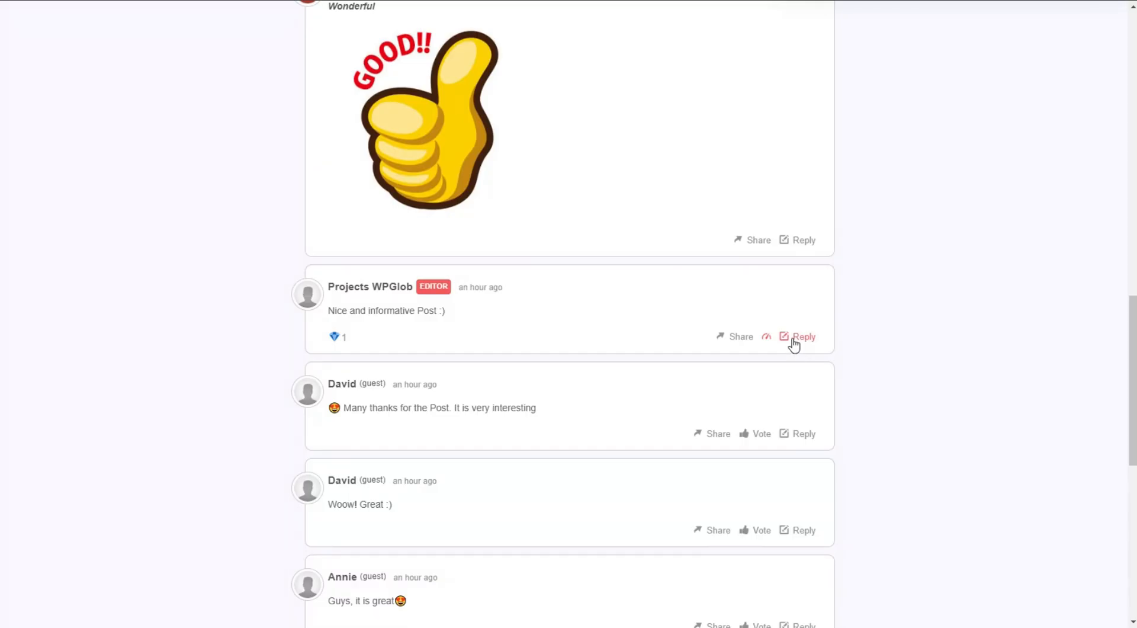
# Reply "Good" to the editor's comment "Nice and informative Post :)" and send it
pyautogui.click(794, 338)
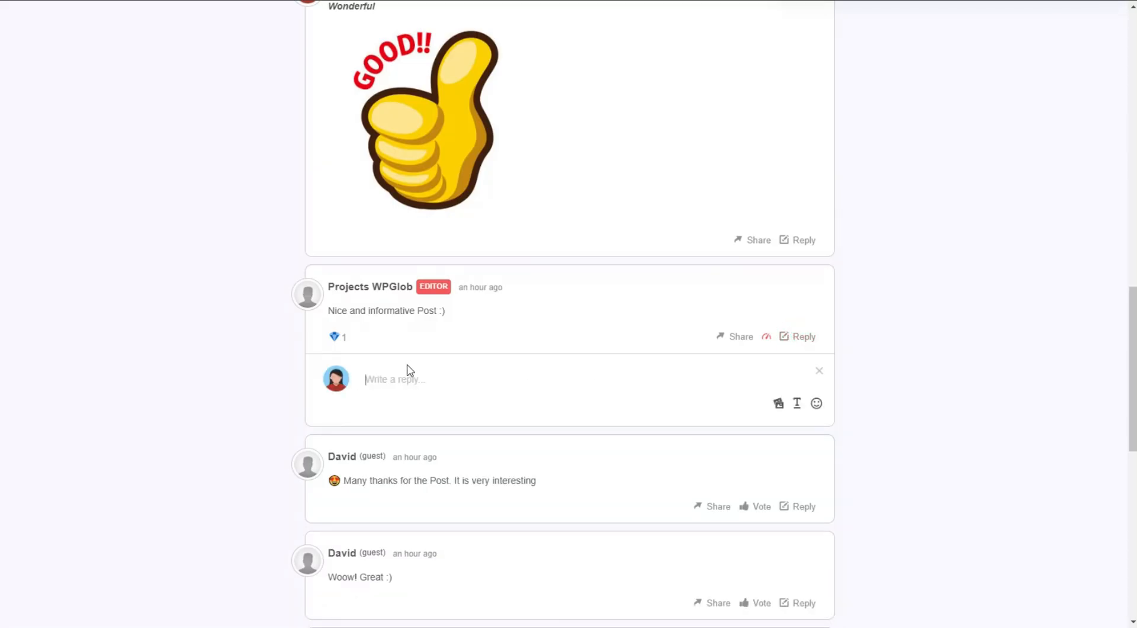
pyautogui.write('G')
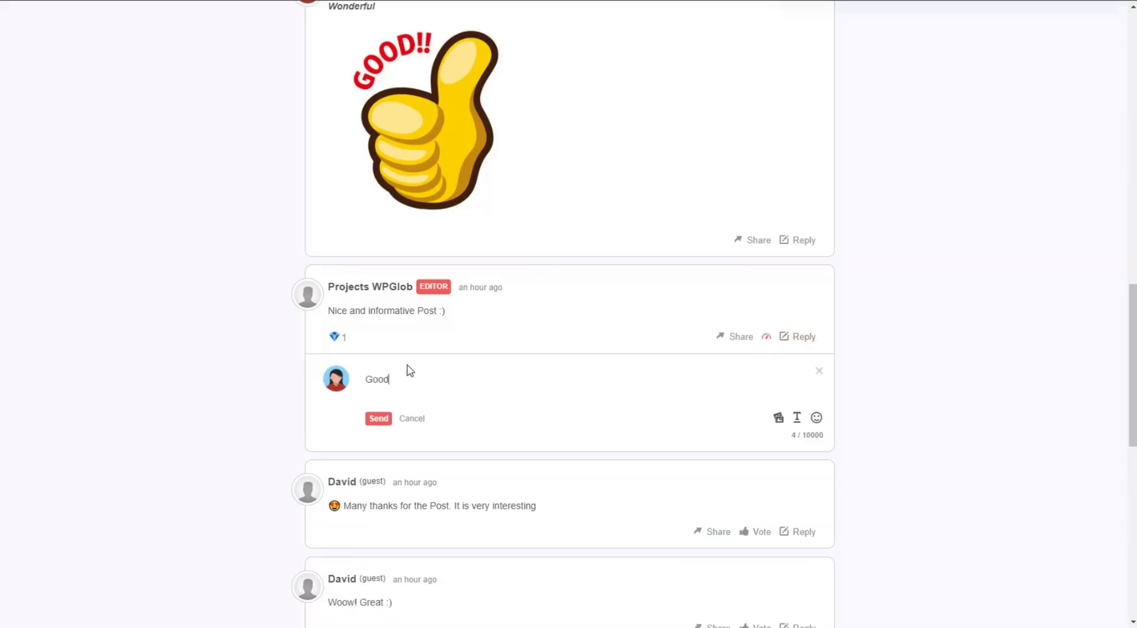
pyautogui.write('ood')
pyautogui.click(378, 418)
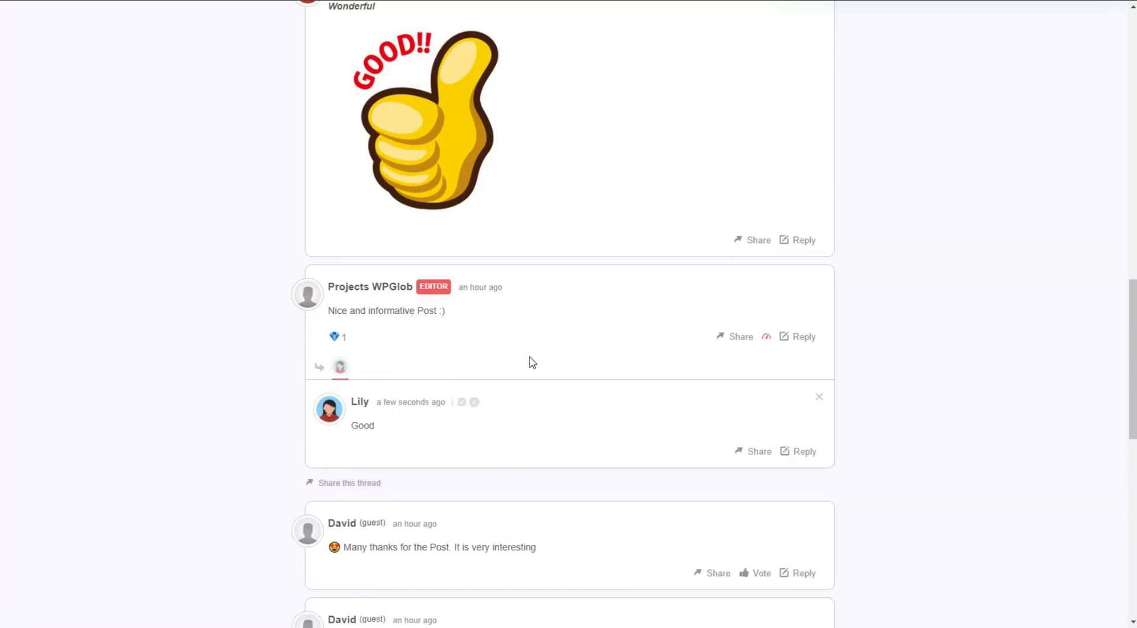